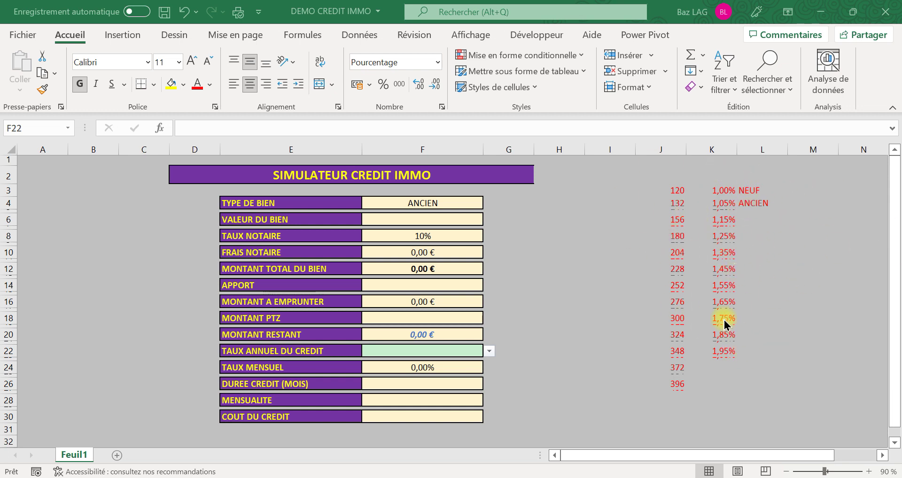
# Step: Examine the choices offered for TYPE DE BIEN in F4 without changing the selection
pyautogui.click(564, 251)
pyautogui.click(451, 203)
pyautogui.click(490, 204)
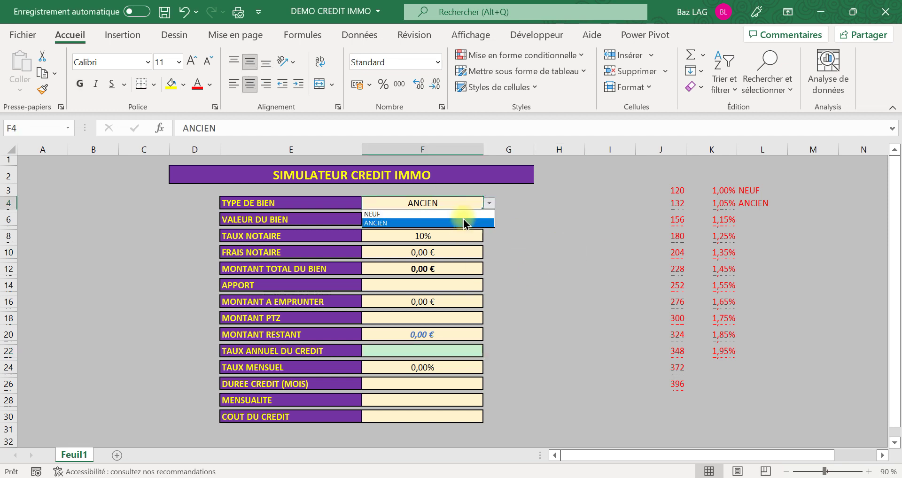
pyautogui.click(461, 203)
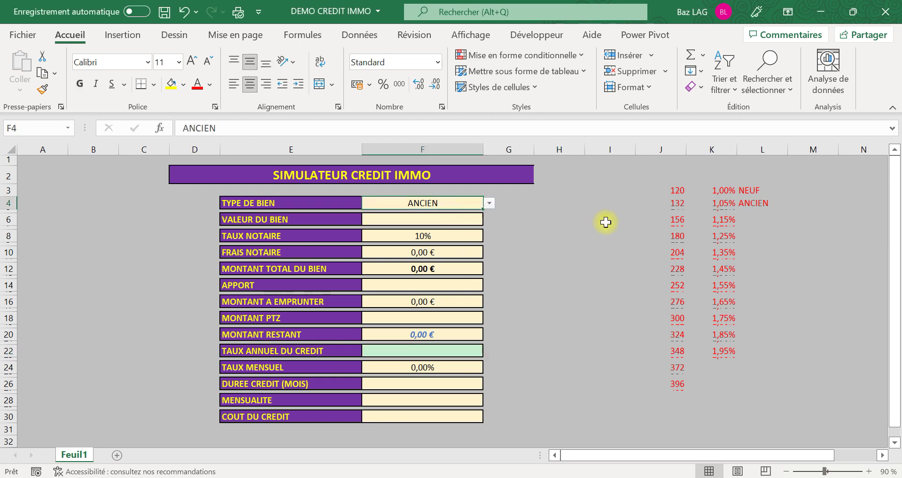
# Step: Fill the empty cell I4 with the lightest green theme colour
pyautogui.click(590, 200)
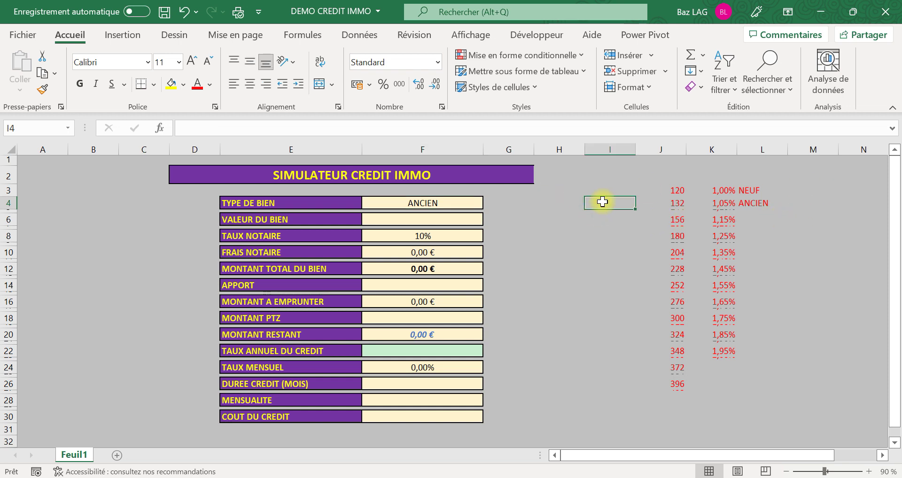
pyautogui.click(613, 269)
pyautogui.click(606, 207)
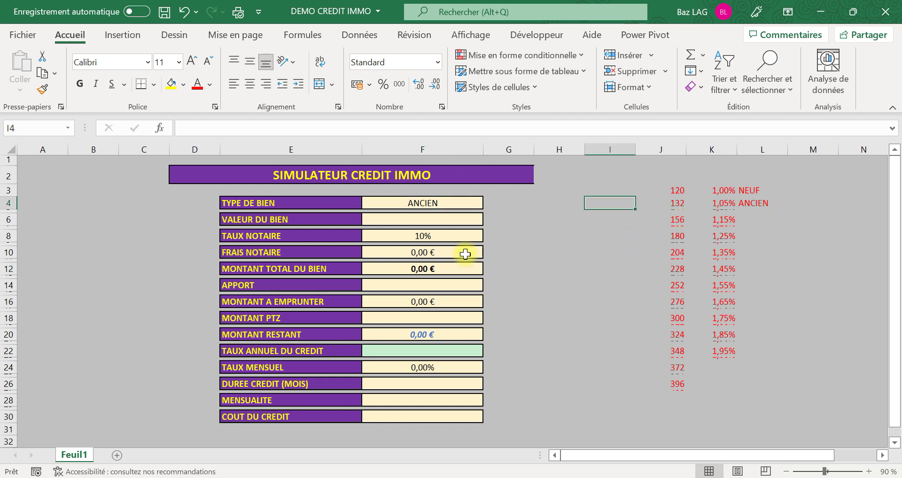
pyautogui.click(183, 85)
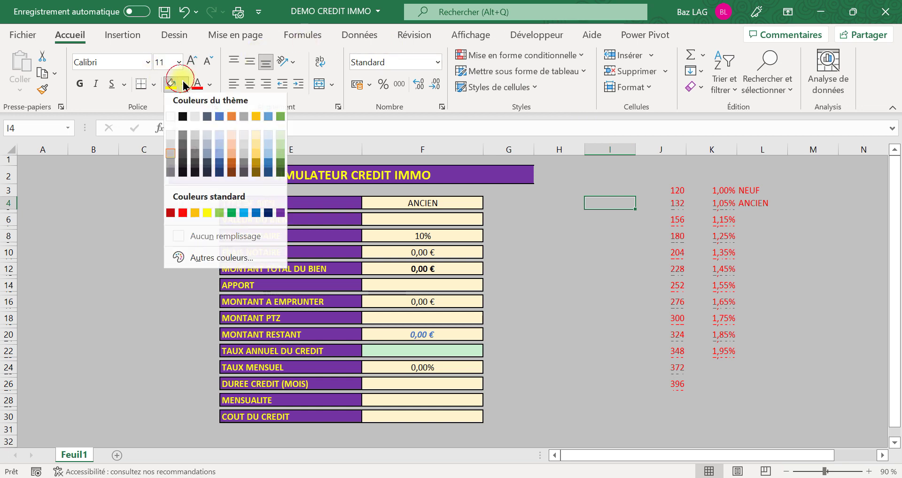
pyautogui.click(281, 139)
pyautogui.click(610, 237)
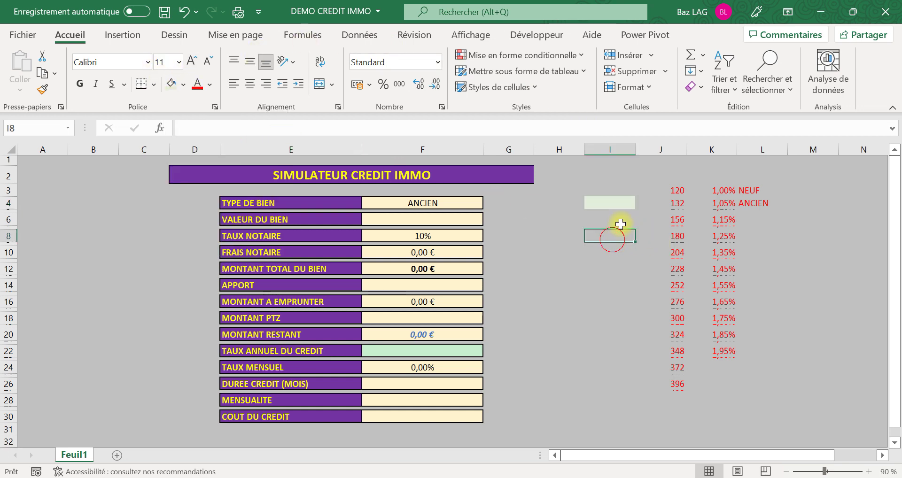
# Step: Restrict cell I4 with list data validation, using the NEUF and ANCIEN entries in L3:L4 as the source
pyautogui.click(615, 202)
pyautogui.click(361, 39)
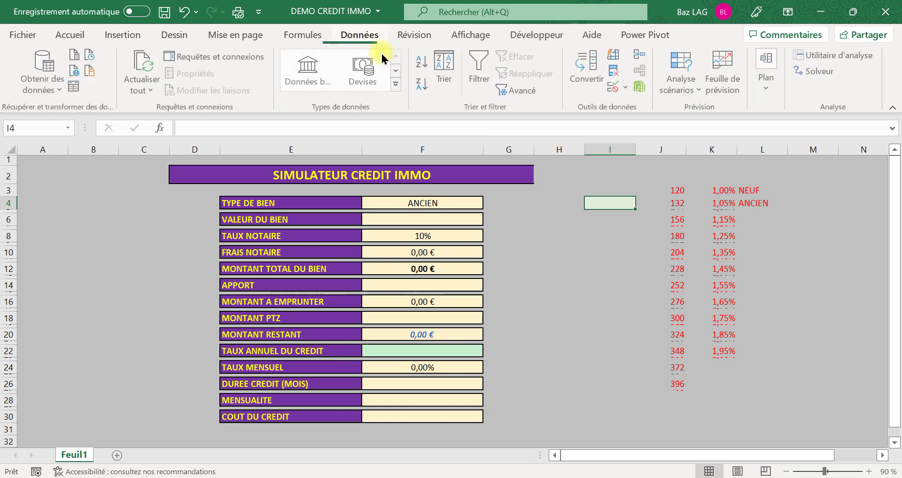
pyautogui.click(616, 95)
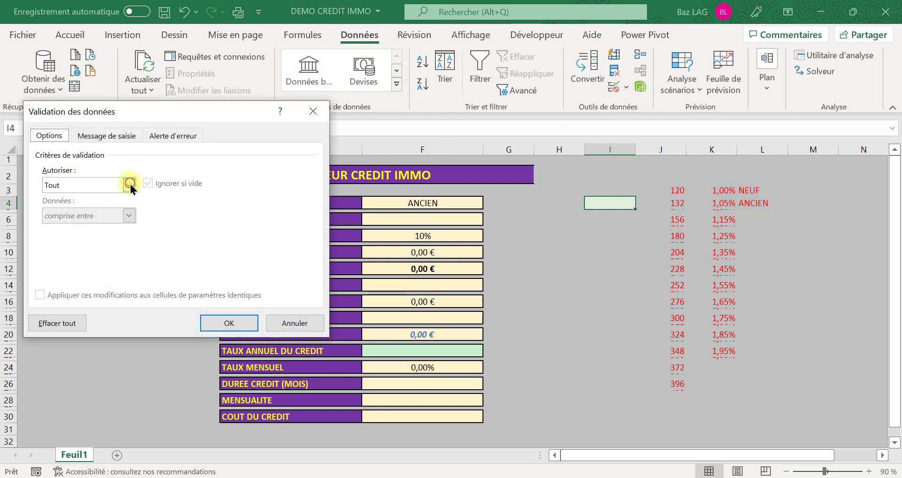
pyautogui.click(130, 185)
pyautogui.click(82, 227)
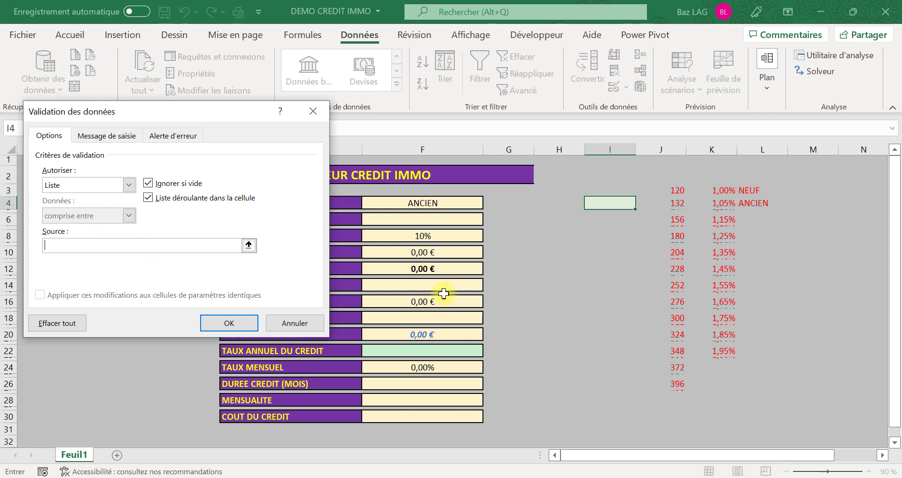
pyautogui.moveTo(752, 190); pyautogui.dragTo(758, 203)
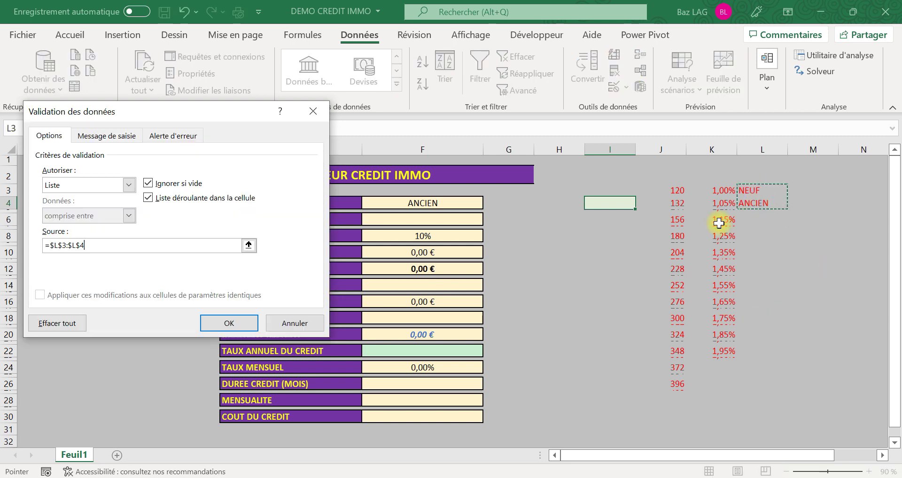
pyautogui.click(220, 319)
# Step: Choose ANCIEN from the drop-down list in cell I4
pyautogui.click(642, 203)
pyautogui.click(627, 222)
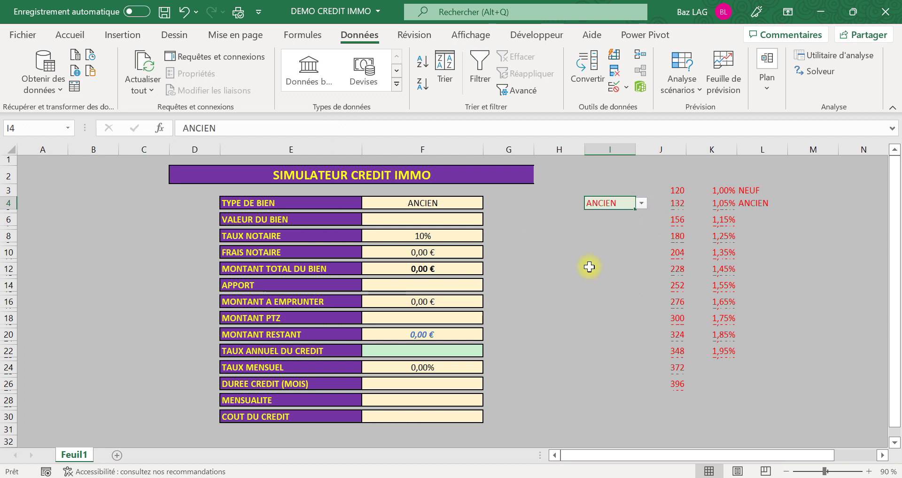
pyautogui.click(611, 249)
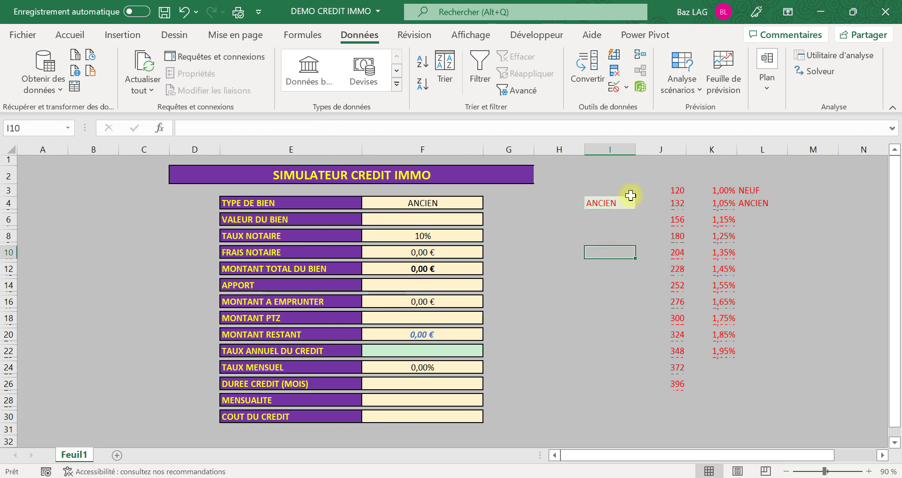
# Step: Set TYPE DE BIEN in F4 to NEUF and inspect the TAUX NOTAIRE formula in F8
pyautogui.click(420, 201)
pyautogui.click(489, 204)
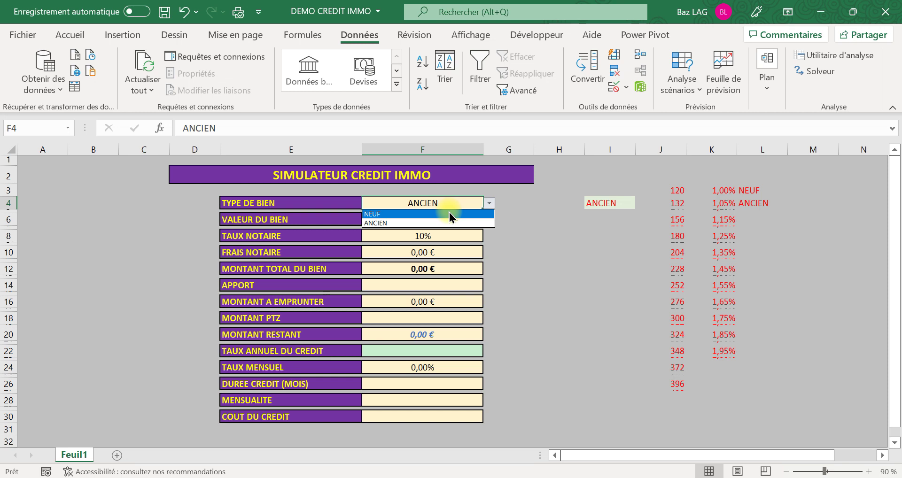
pyautogui.click(450, 217)
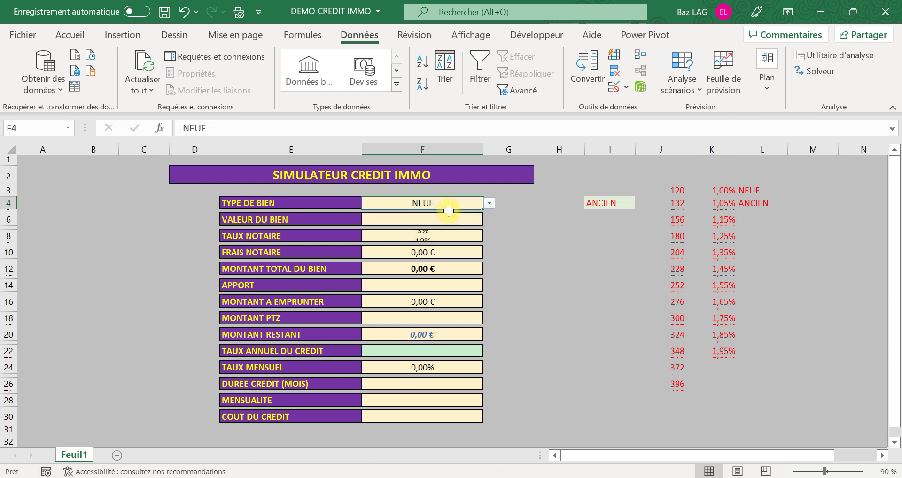
pyautogui.click(427, 245)
pyautogui.click(414, 237)
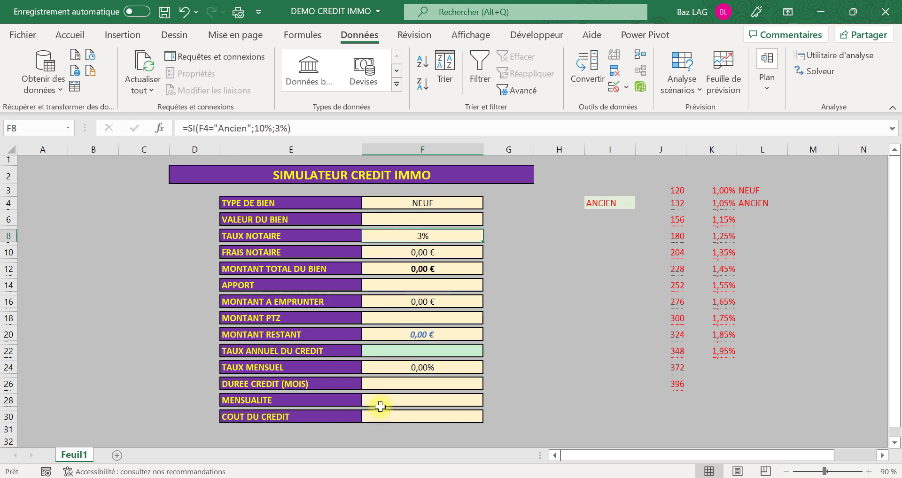
# Step: Test the notary rate by switching TYPE DE BIEN to ANCIEN and back to NEUF
pyautogui.click(465, 205)
pyautogui.click(489, 203)
pyautogui.click(477, 223)
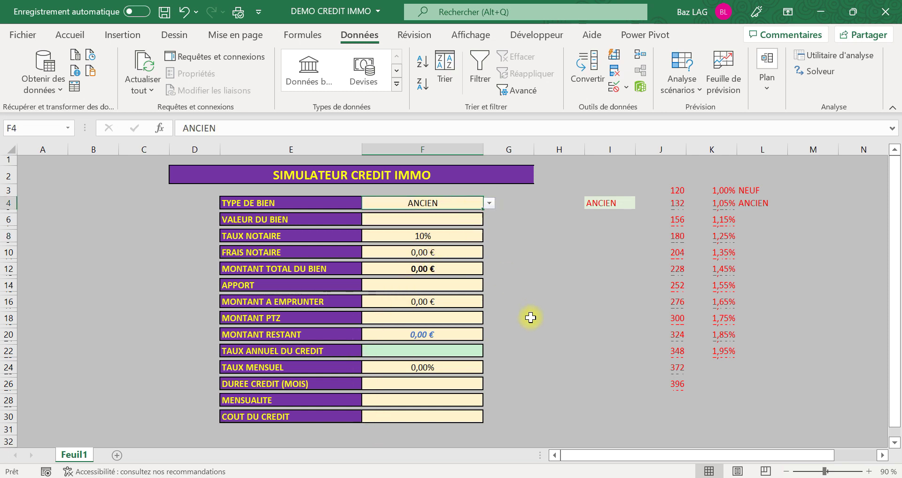
pyautogui.click(489, 204)
pyautogui.click(459, 210)
# Step: Enter a property value of 200000 for VALEUR DU BIEN in F6
pyautogui.click(404, 223)
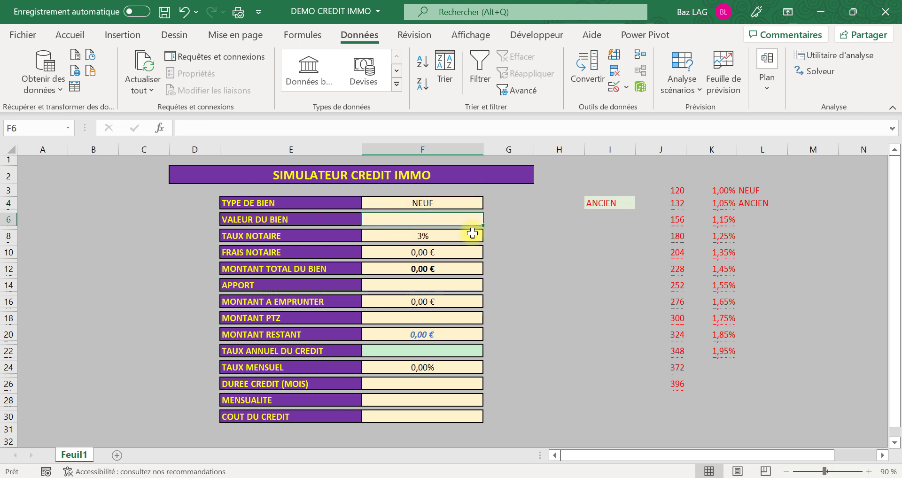
pyautogui.write('2')
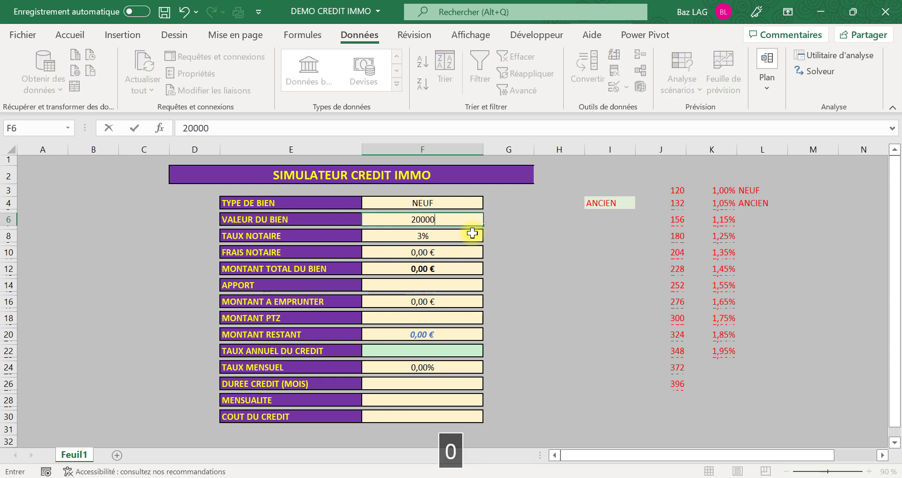
pyautogui.write('00 000')
pyautogui.press('Return')
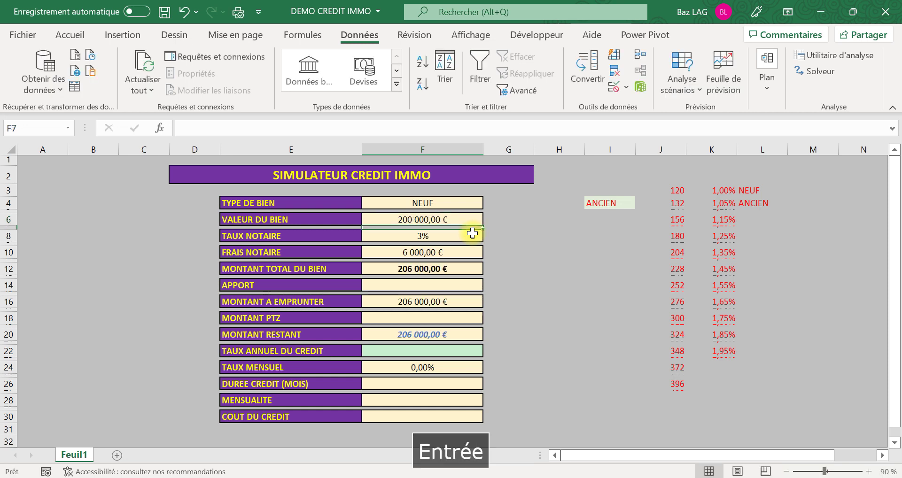
# Step: Examine how the TAUX NOTAIRE, FRAIS NOTAIRE and MONTANT TOTAL DU BIEN formulas use the property value
pyautogui.click(437, 220)
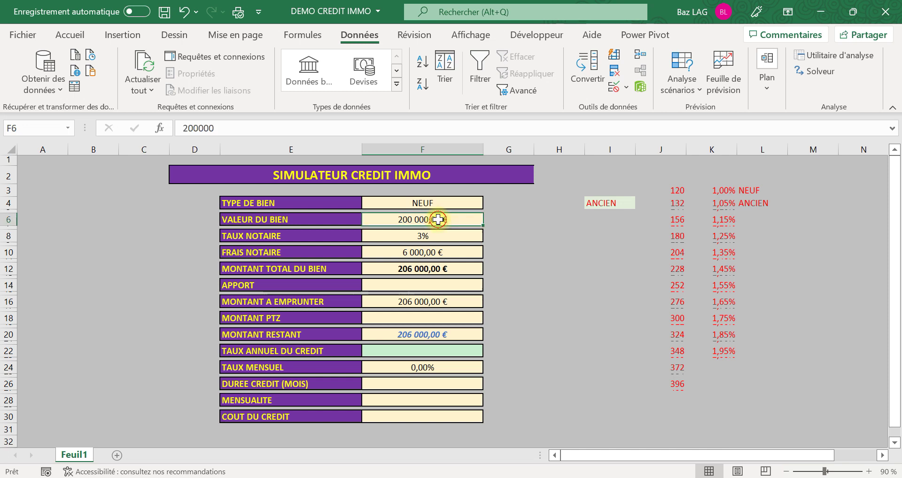
pyautogui.click(421, 250)
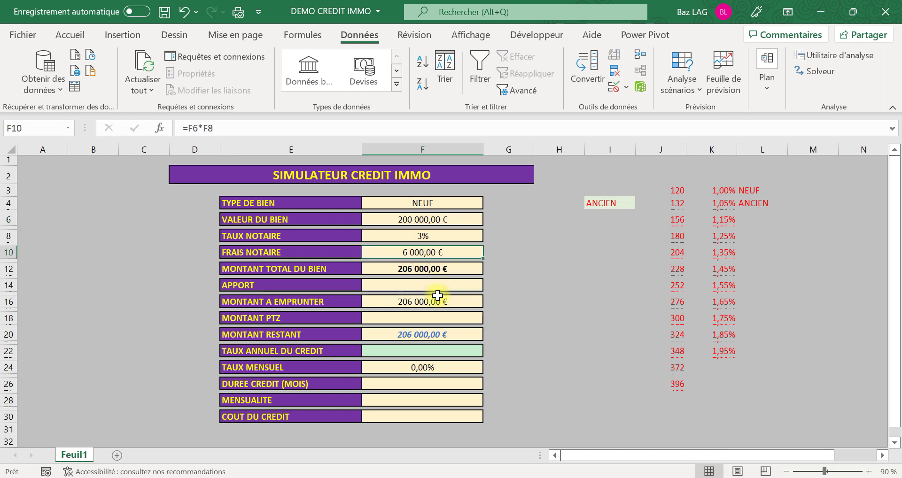
pyautogui.click(428, 238)
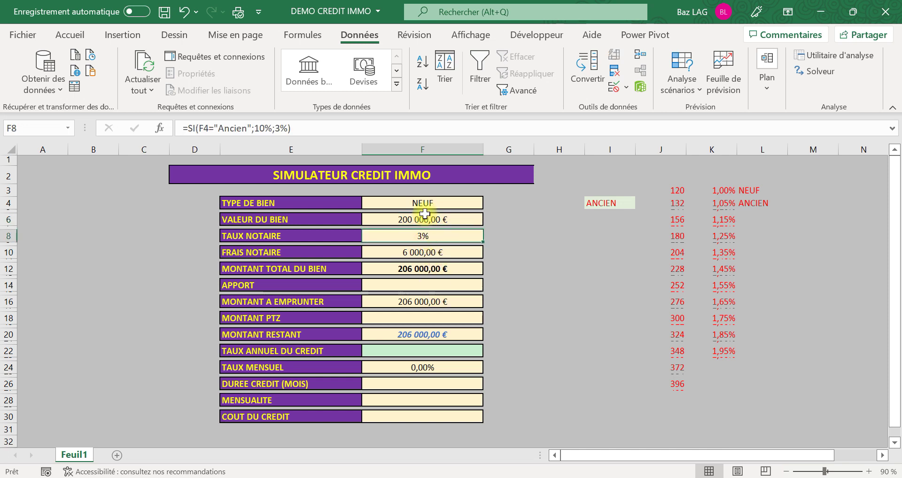
pyautogui.click(428, 250)
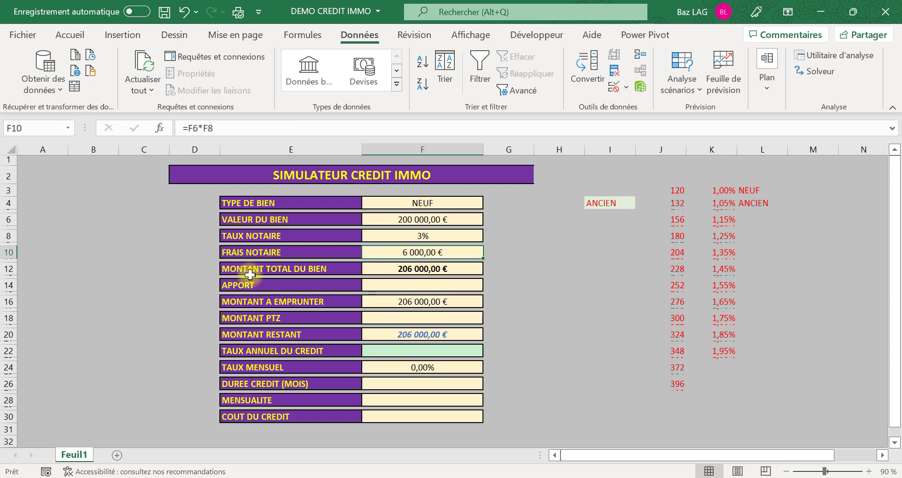
pyautogui.click(426, 270)
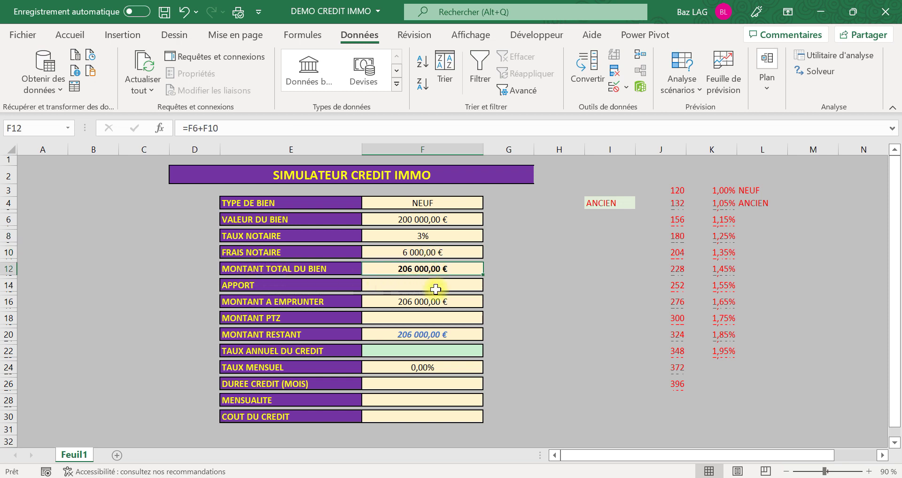
pyautogui.click(443, 222)
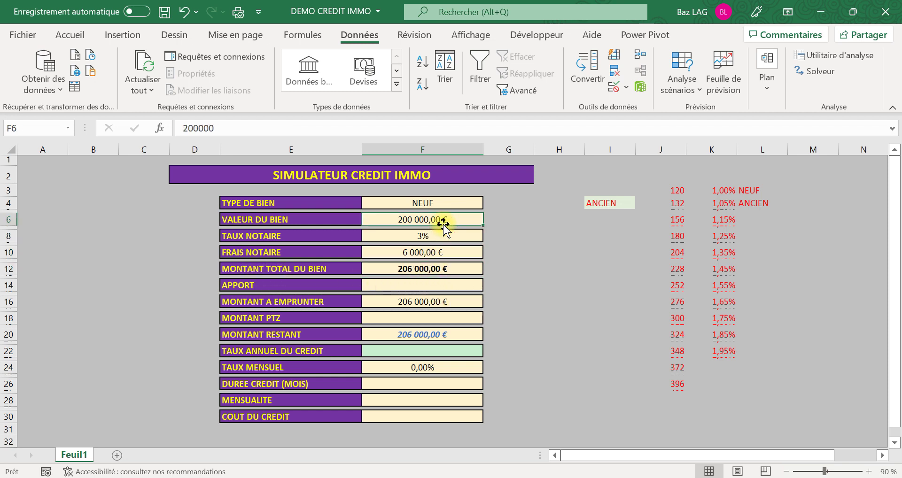
pyautogui.click(428, 252)
# Step: Enter 36000 as the APPORT in F14 and inspect the MONTANT A EMPRUNTER formula in F16
pyautogui.click(417, 285)
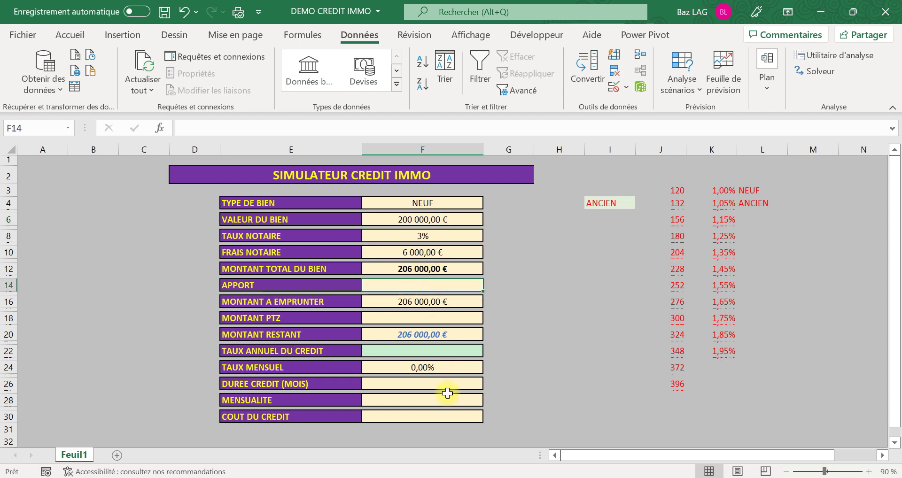
pyautogui.write('36000')
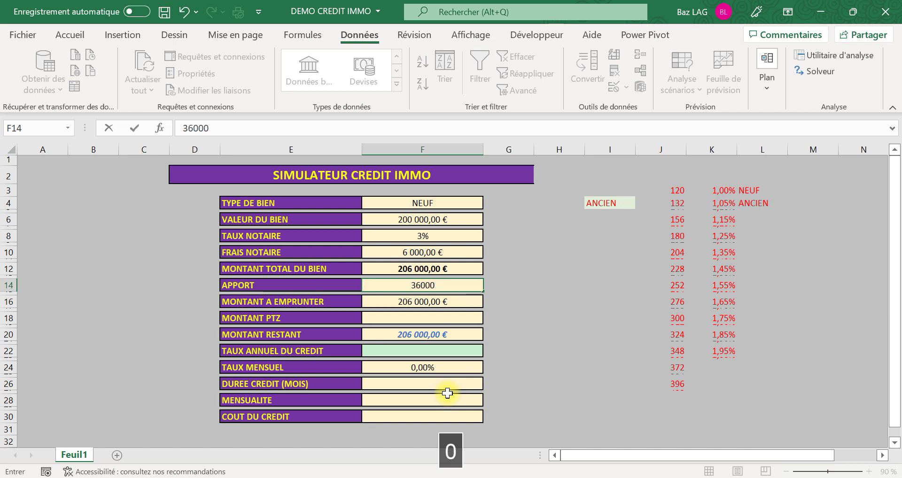
pyautogui.press('Return')
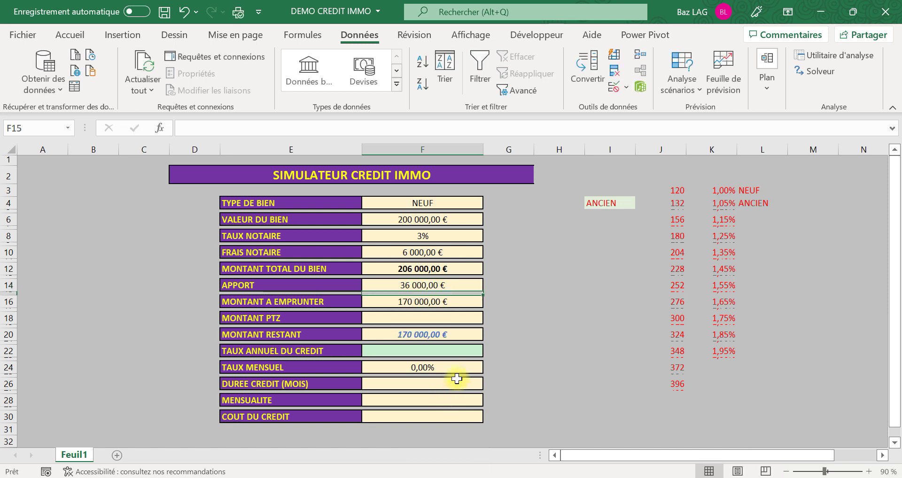
pyautogui.click(425, 302)
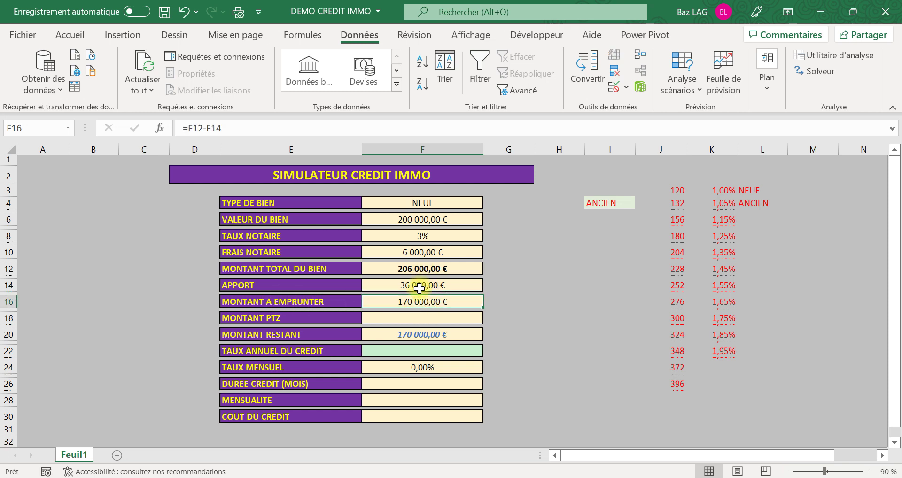
pyautogui.click(421, 305)
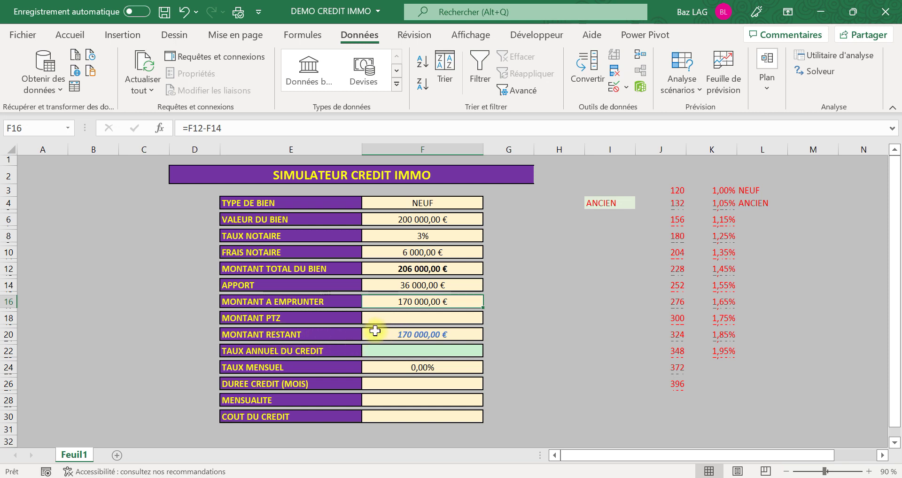
# Step: Enter 60000 as the MONTANT PTZ in F18 and compare the MONTANT RESTANT and MONTANT A EMPRUNTER formulas
pyautogui.click(408, 319)
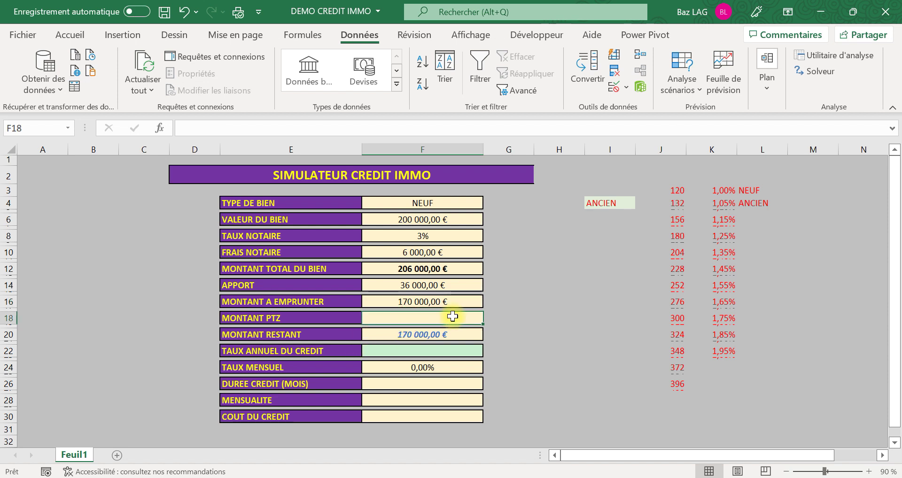
pyautogui.write('6')
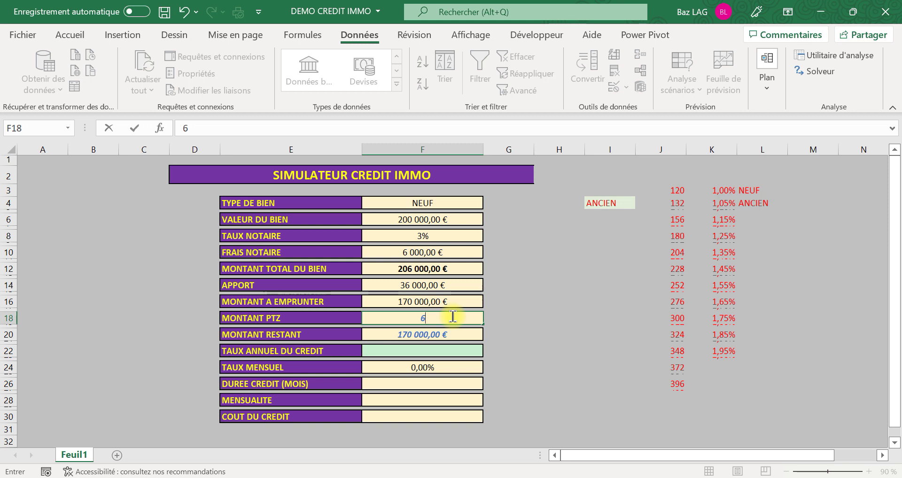
pyautogui.write('0000')
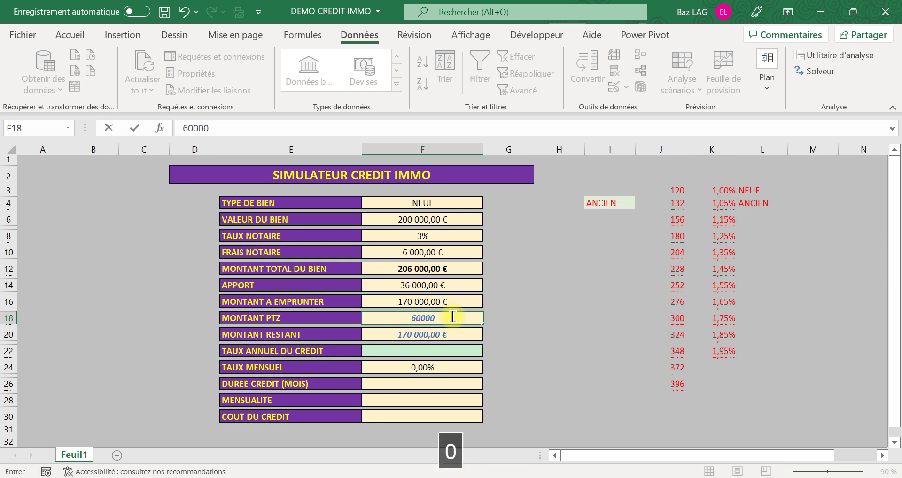
pyautogui.press('Return')
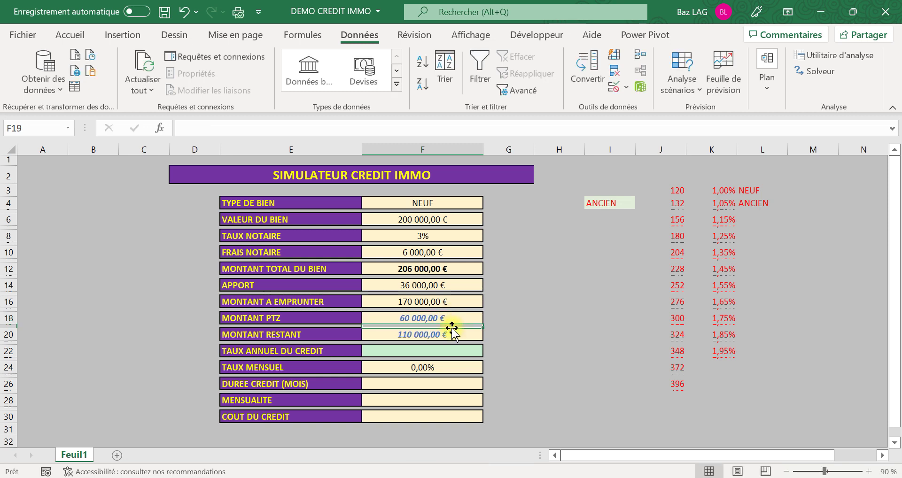
pyautogui.click(417, 336)
pyautogui.click(429, 305)
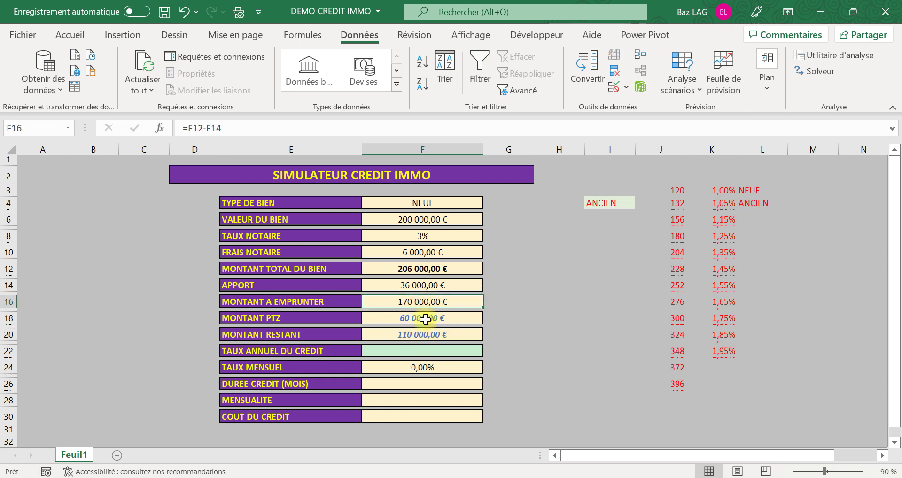
# Step: Review the MONTANT PTZ and MONTANT RESTANT cells and choose 1,50% as the TAUX ANNUEL DU CREDIT in F22
pyautogui.click(427, 318)
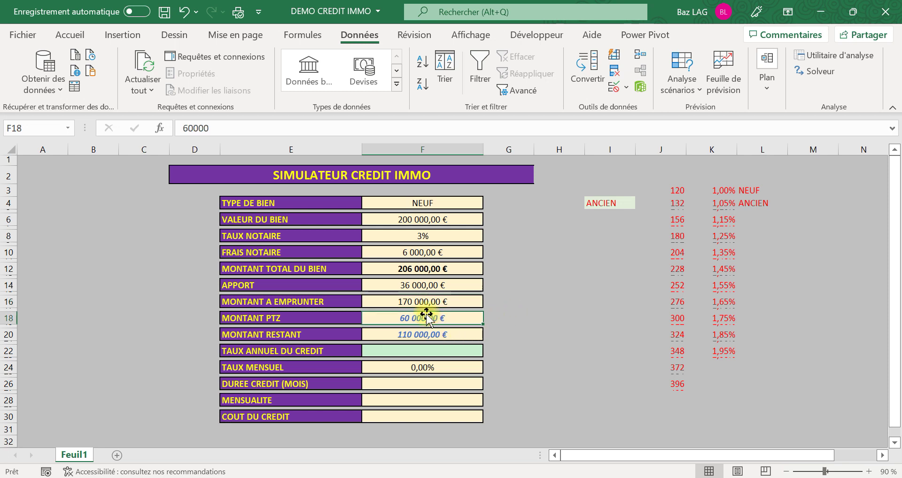
pyautogui.click(421, 334)
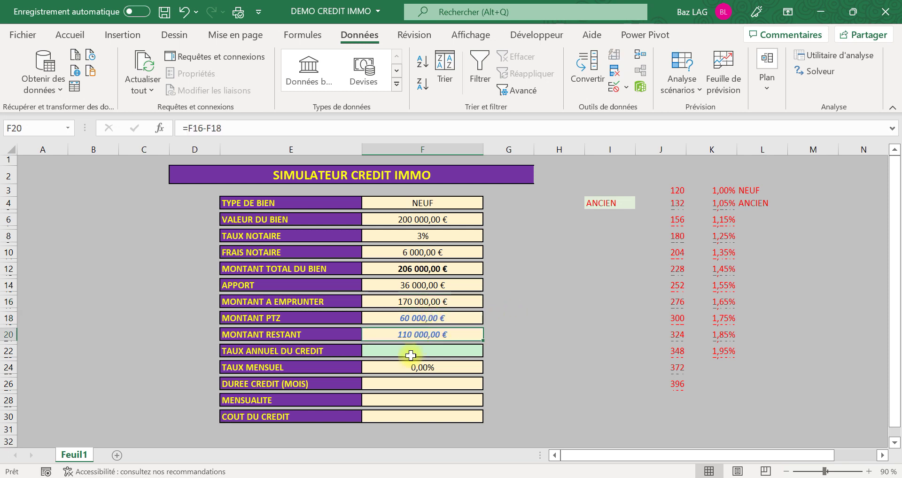
pyautogui.click(456, 351)
pyautogui.click(489, 351)
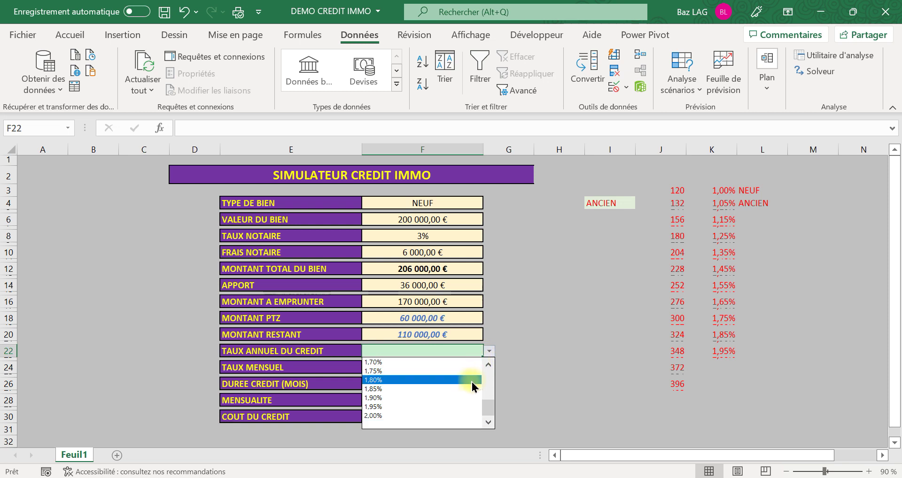
pyautogui.doubleClick(489, 363)
pyautogui.click(489, 363)
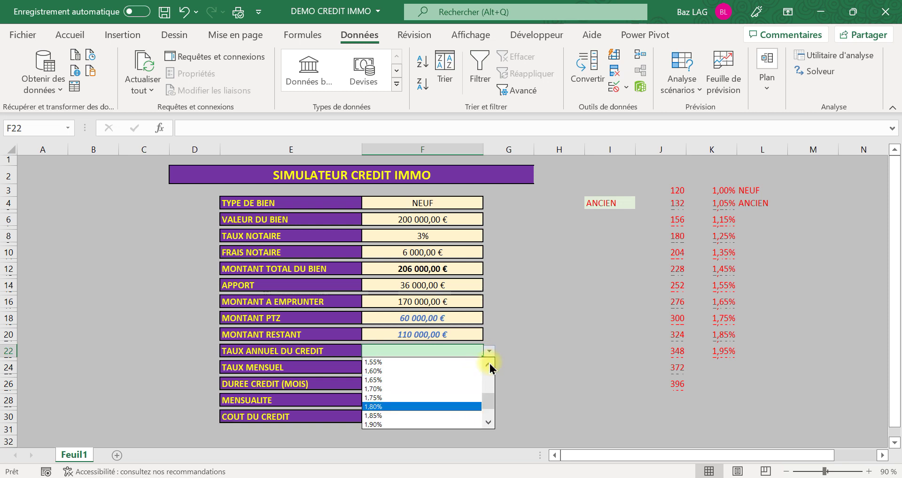
pyautogui.click(489, 362)
pyautogui.click(429, 362)
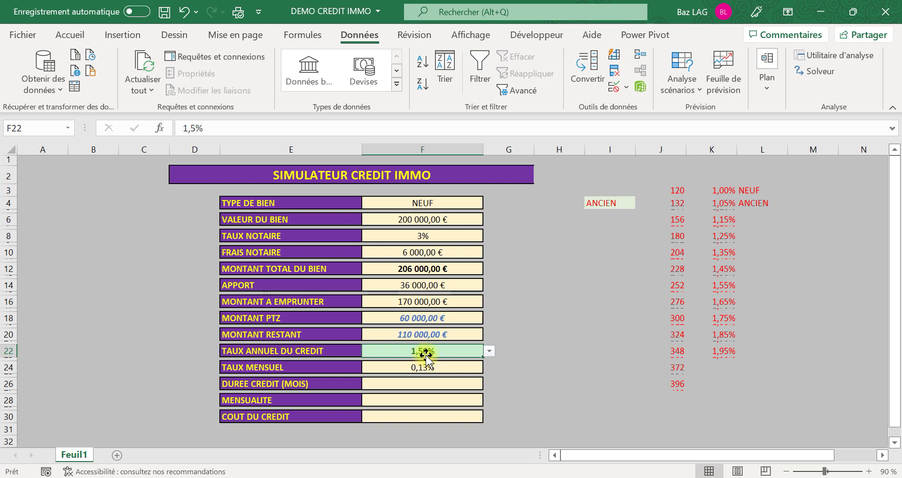
# Step: Examine how the TAUX MENSUEL formula in F24 derives the monthly rate from the annual rate in F22
pyautogui.click(431, 368)
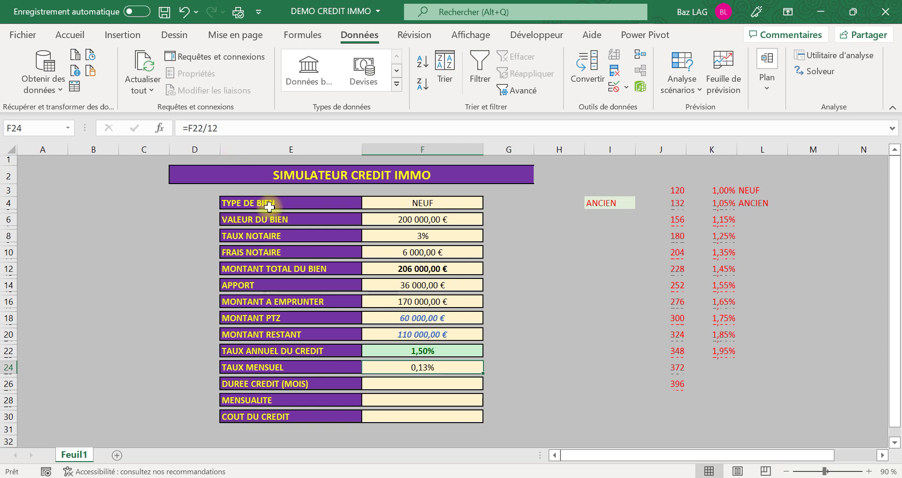
pyautogui.click(543, 365)
pyautogui.click(447, 368)
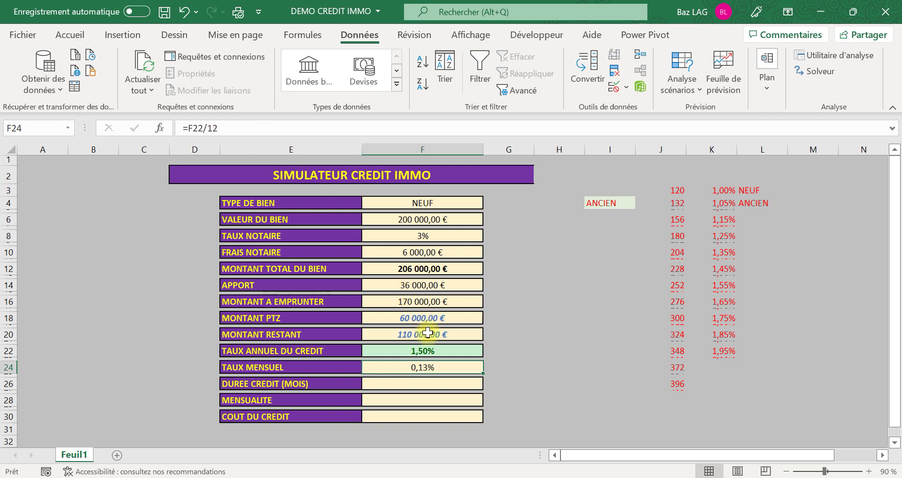
pyautogui.click(434, 352)
pyautogui.click(430, 365)
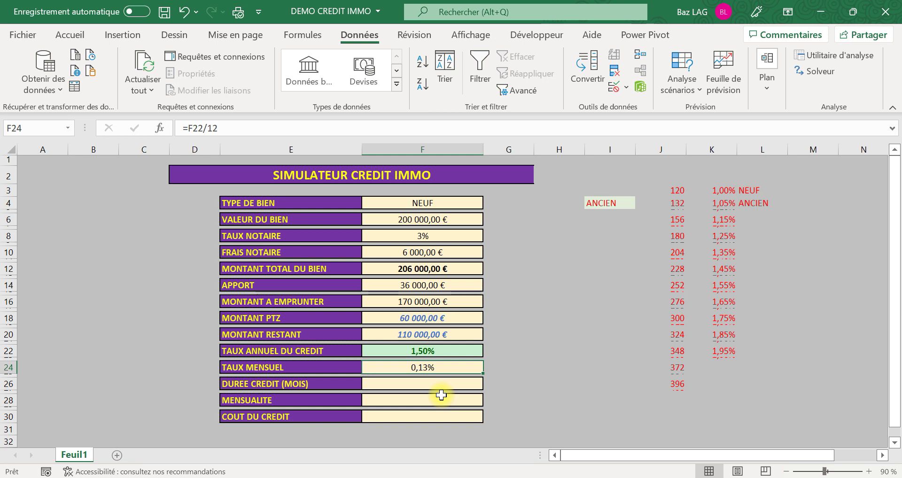
# Step: Choose 300 months as the DUREE CREDIT in F26 and inspect the MENSUALITE formula in F28
pyautogui.click(430, 384)
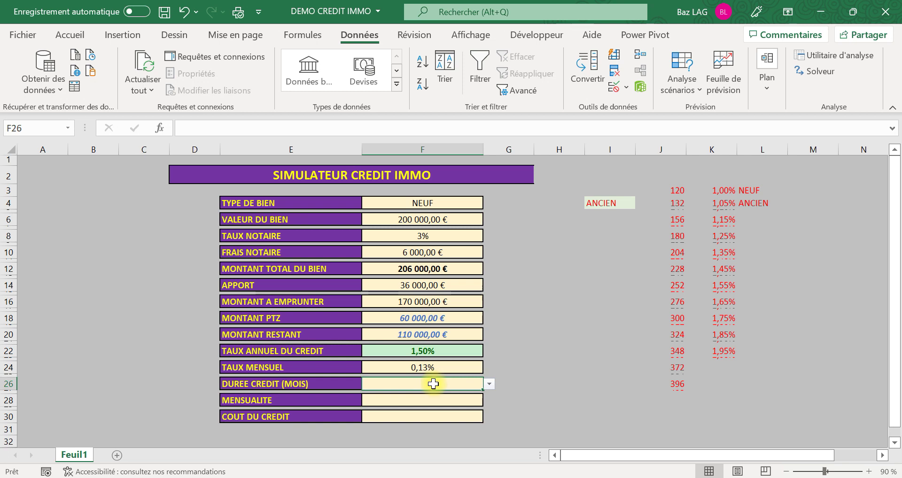
pyautogui.click(489, 387)
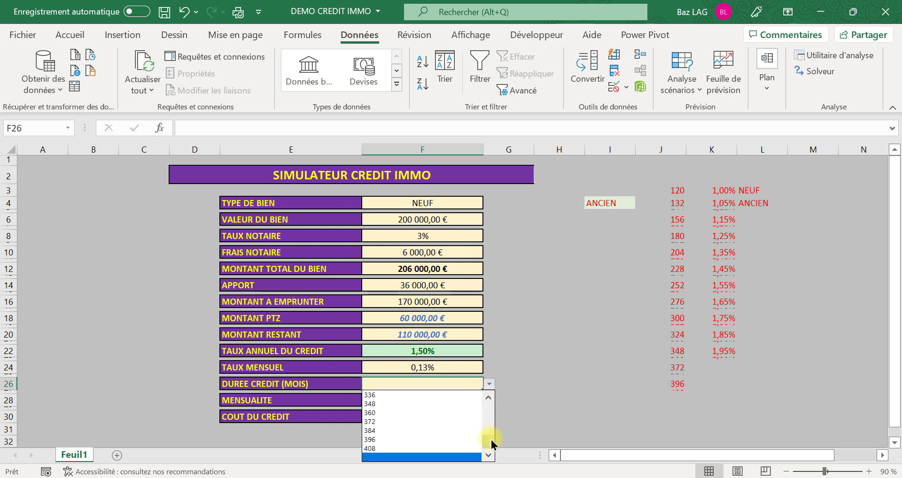
pyautogui.moveTo(488, 450); pyautogui.dragTo(489, 439)
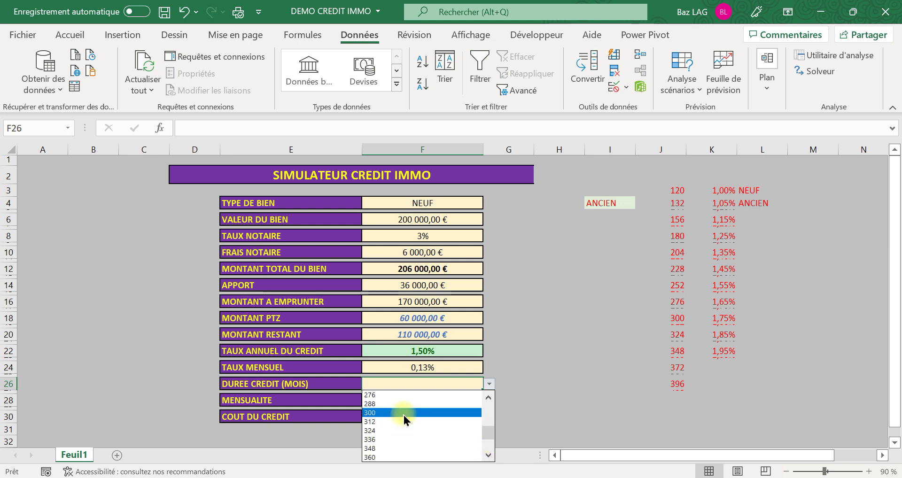
pyautogui.click(405, 414)
pyautogui.click(423, 402)
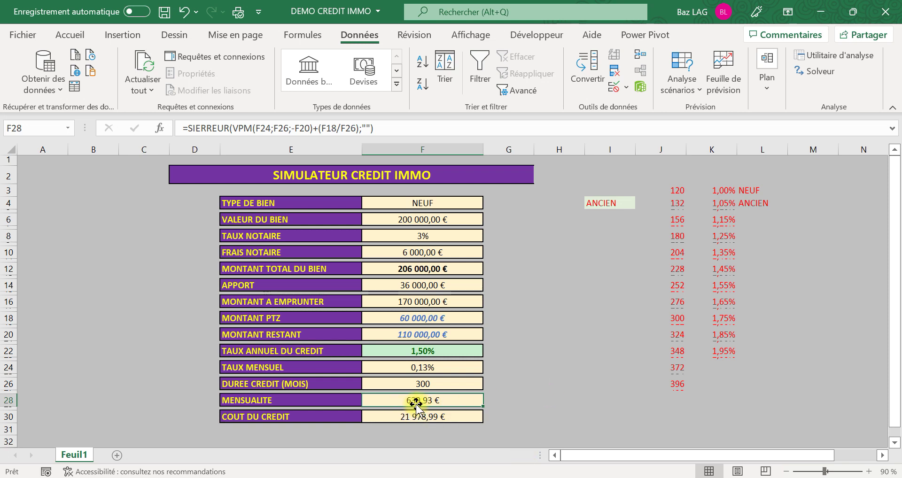
# Step: Compare annual rates by setting the TAUX ANNUEL DU CREDIT in F22 to 1,80% and finally to 1,25%
pyautogui.click(551, 351)
pyautogui.click(459, 351)
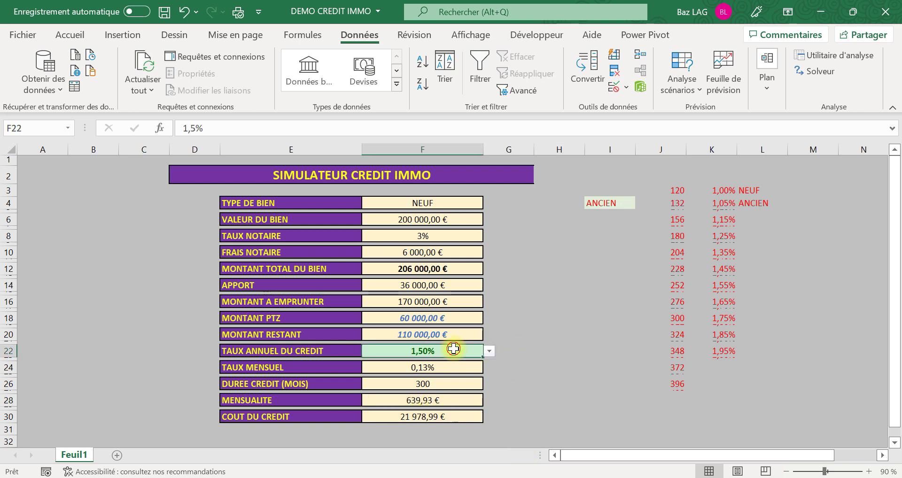
pyautogui.click(489, 353)
pyautogui.click(441, 417)
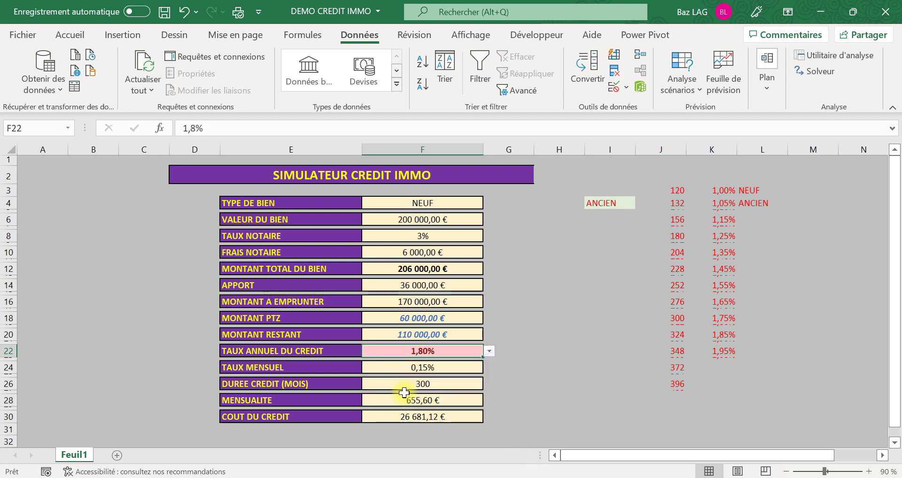
pyautogui.click(489, 351)
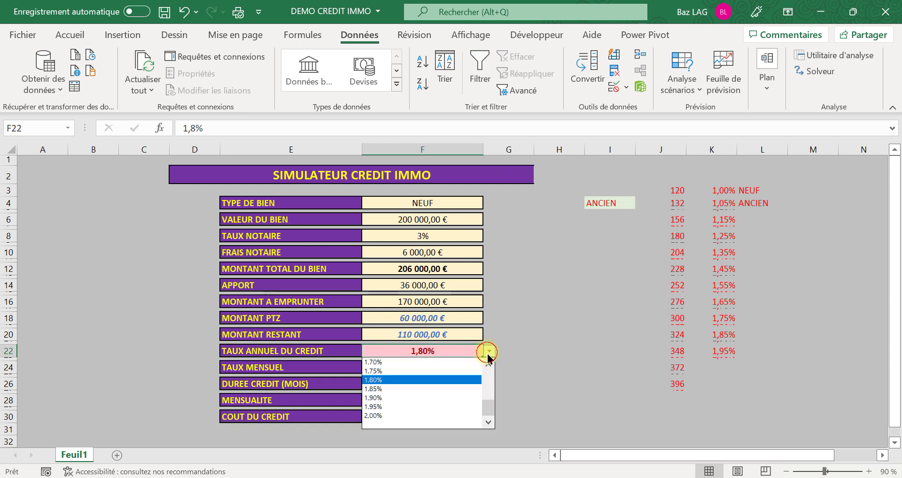
pyautogui.moveTo(489, 408); pyautogui.dragTo(494, 373)
pyautogui.click(438, 371)
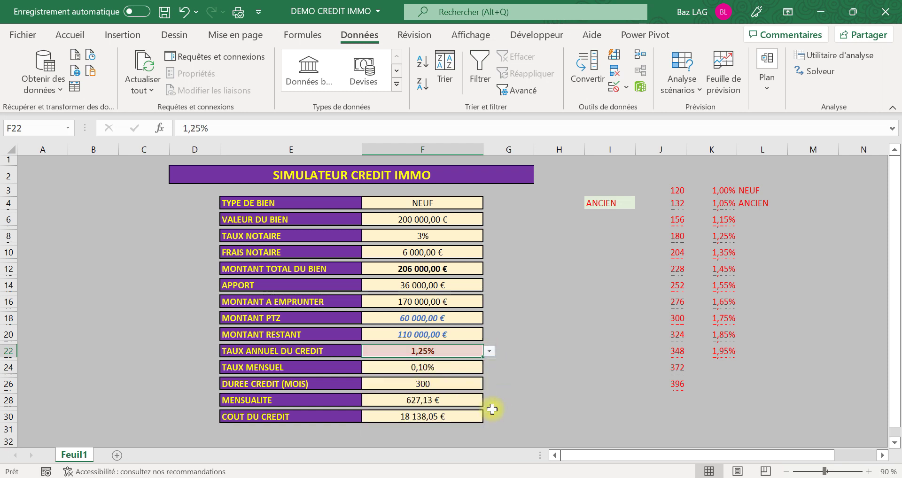
# Step: Set the VALEUR DU BIEN in F6 to 300000 and the TYPE DE BIEN in F4 to ANCIEN
pyautogui.click(429, 222)
pyautogui.write('300000')
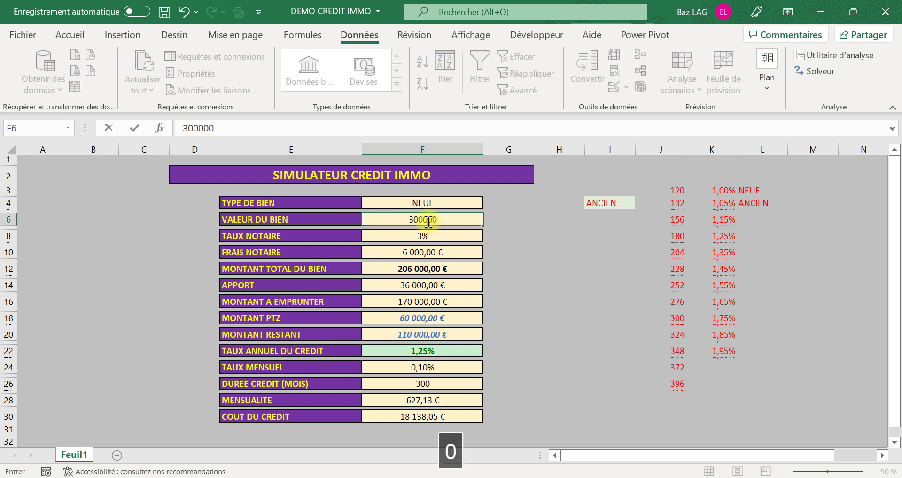
pyautogui.press('Return')
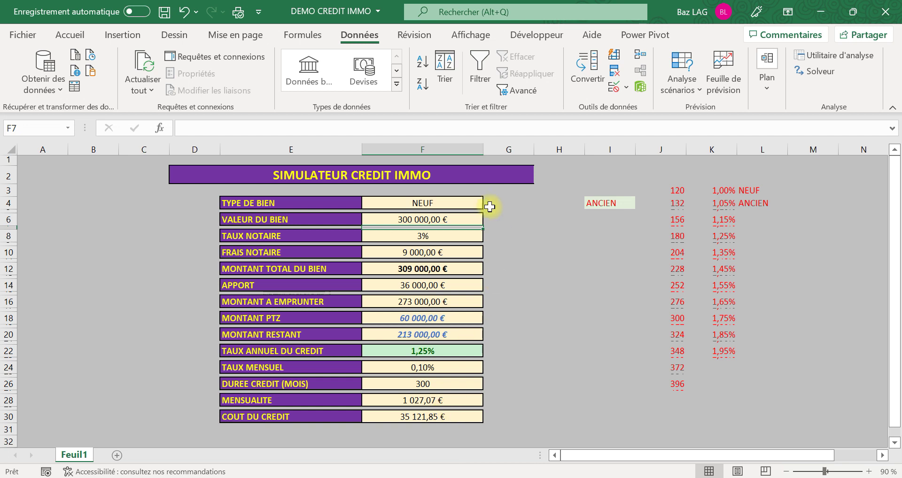
pyautogui.click(474, 204)
pyautogui.click(486, 205)
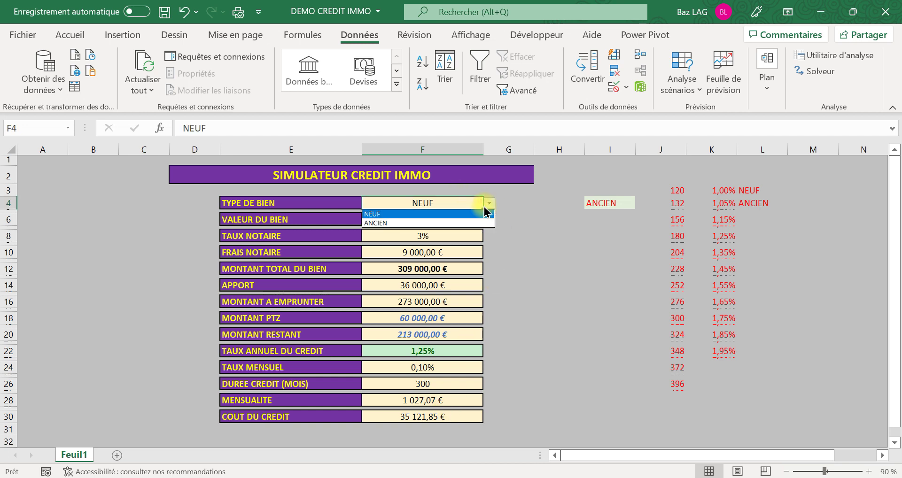
pyautogui.click(461, 224)
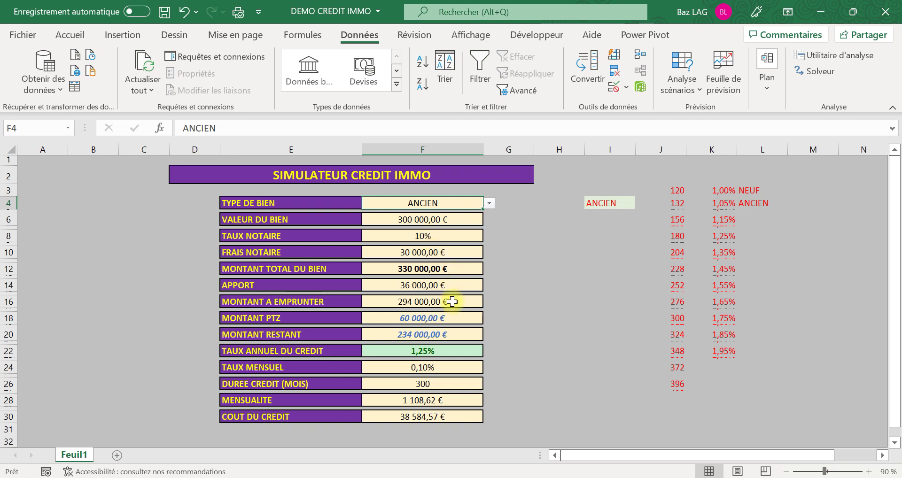
# Step: Examine the taux, npm and va arguments of the VPM function inside the MENSUALITE formula in F28
pyautogui.click(422, 396)
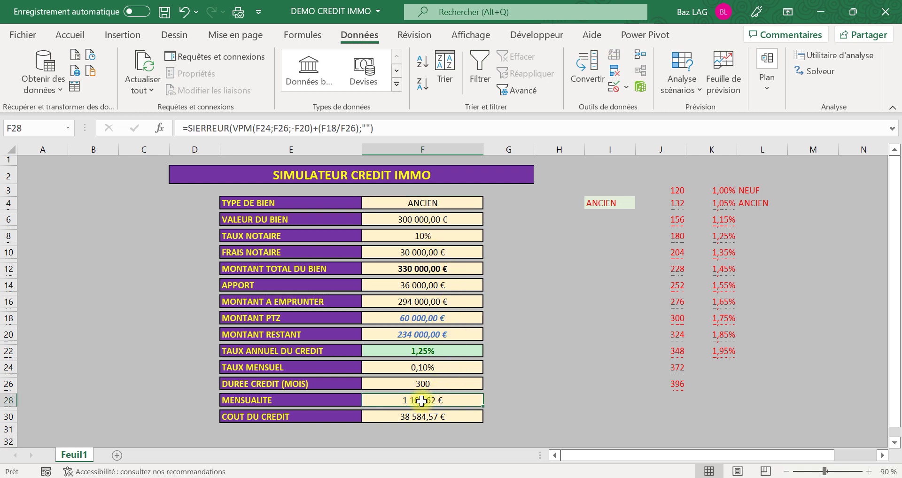
pyautogui.click(263, 128)
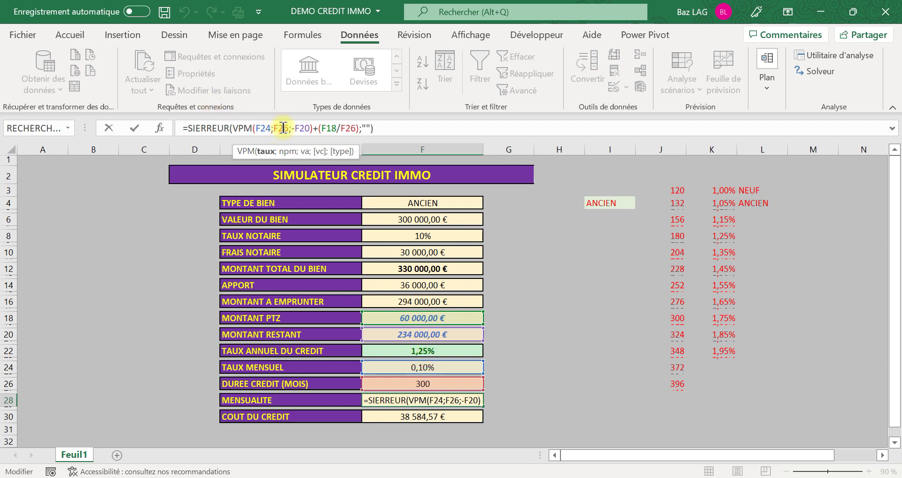
pyautogui.click(289, 128)
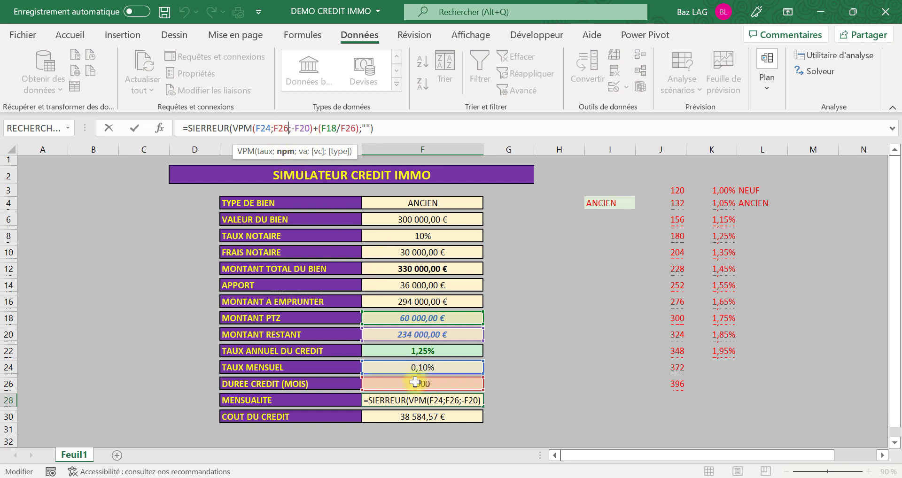
pyautogui.click(301, 128)
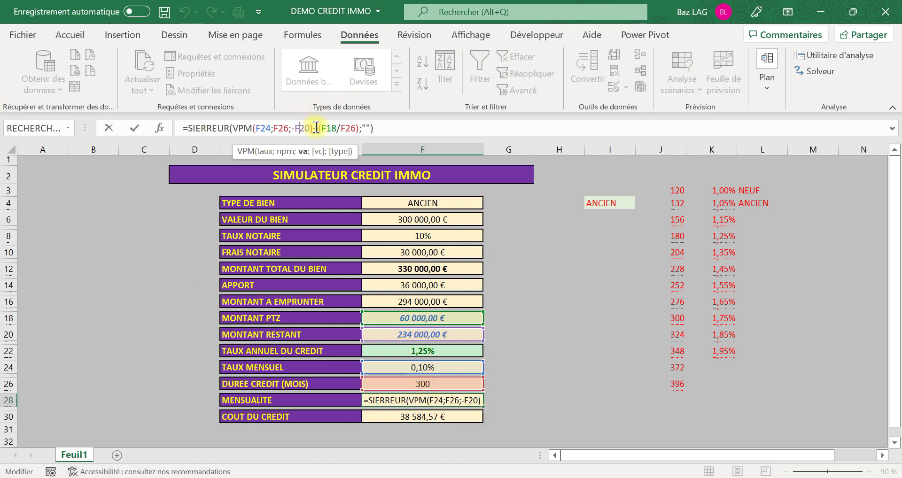
pyautogui.moveTo(313, 126); pyautogui.dragTo(238, 126)
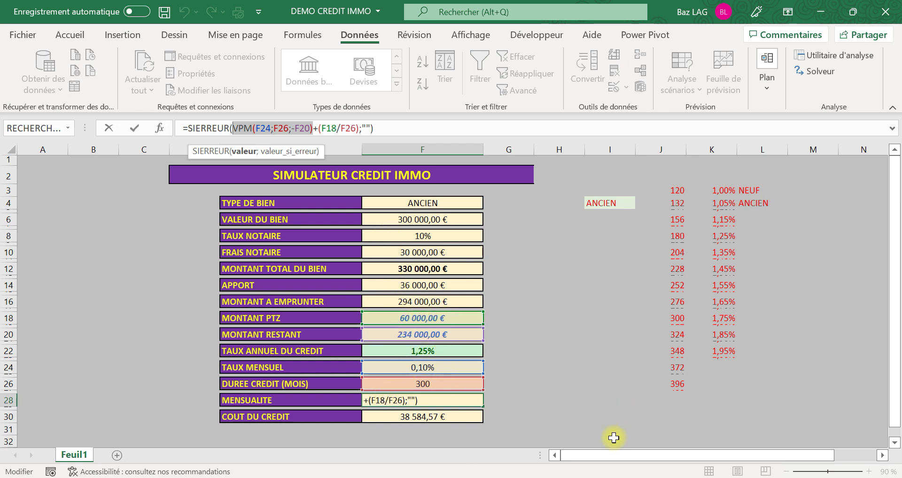
pyautogui.press('Return')
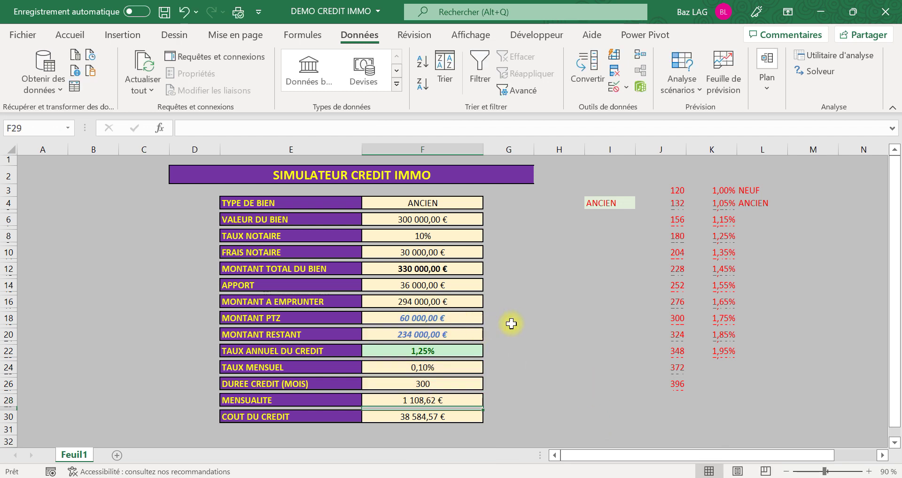
# Step: Calculate the monthly repayment of the PTZ in G18 with the formula =F18/F26 and check that formula
pyautogui.click(519, 319)
pyautogui.write('+')
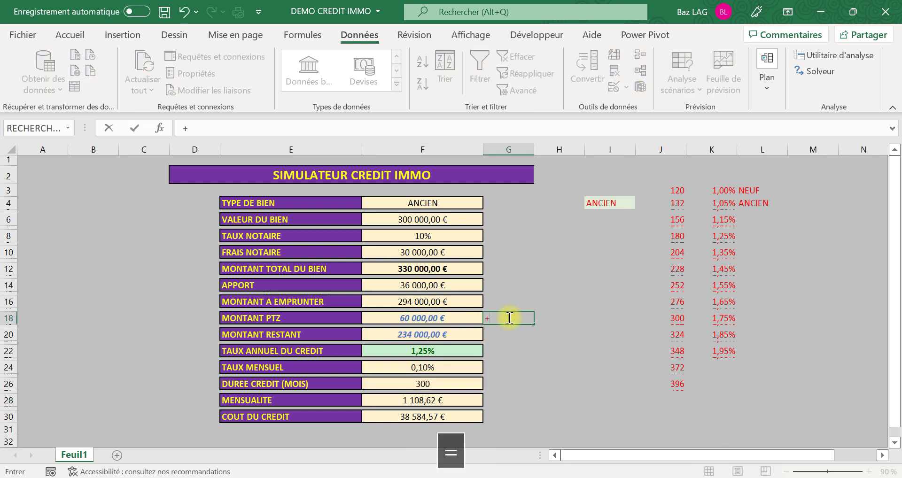
pyautogui.press('BackSpace')
pyautogui.write('=')
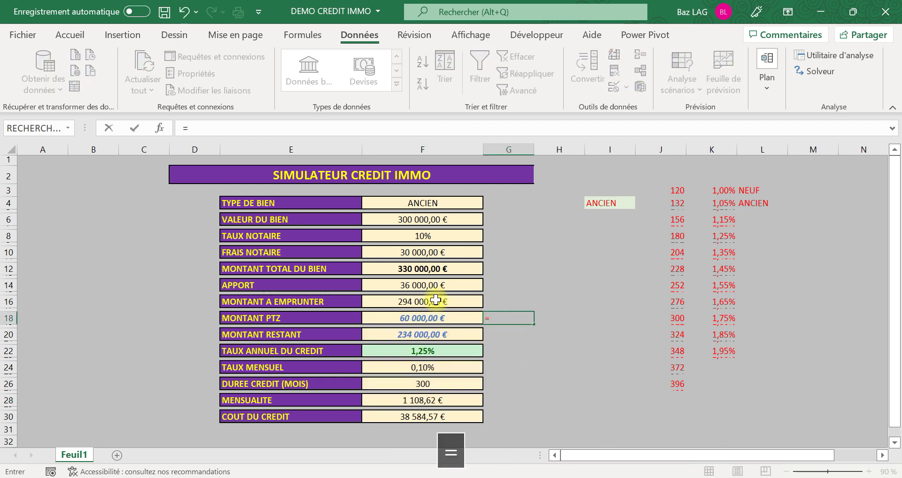
pyautogui.click(434, 316)
pyautogui.press('F8')
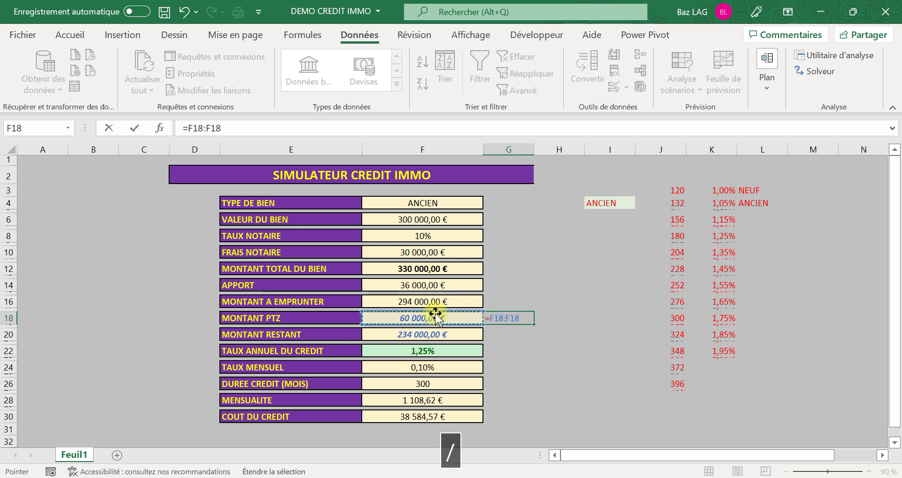
pyautogui.press('BackSpace')
pyautogui.press('BackSpace')
pyautogui.press('BackSpace')
pyautogui.press('BackSpace')
pyautogui.press('capslock')
pyautogui.write('/')
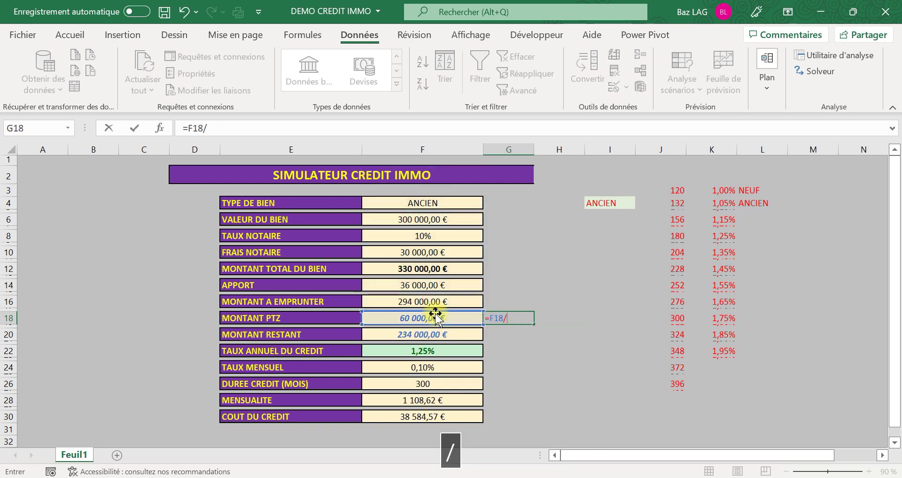
pyautogui.click(442, 386)
pyautogui.press('Return')
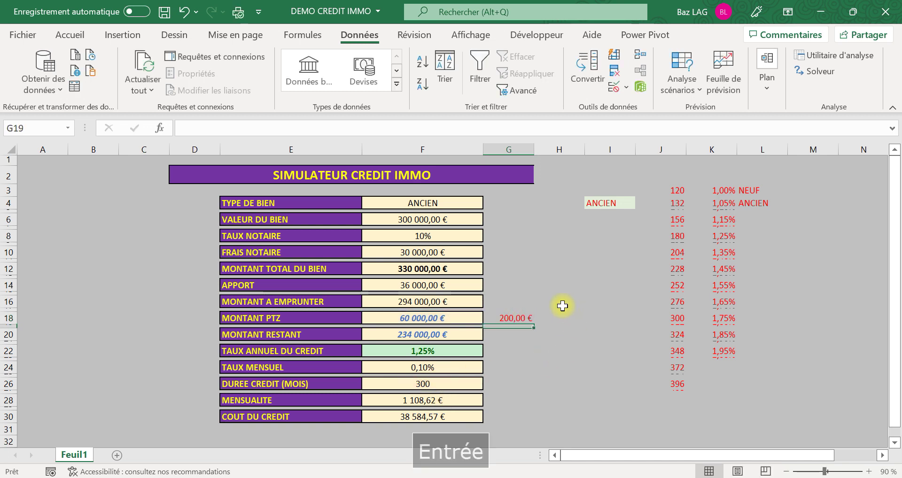
pyautogui.click(524, 319)
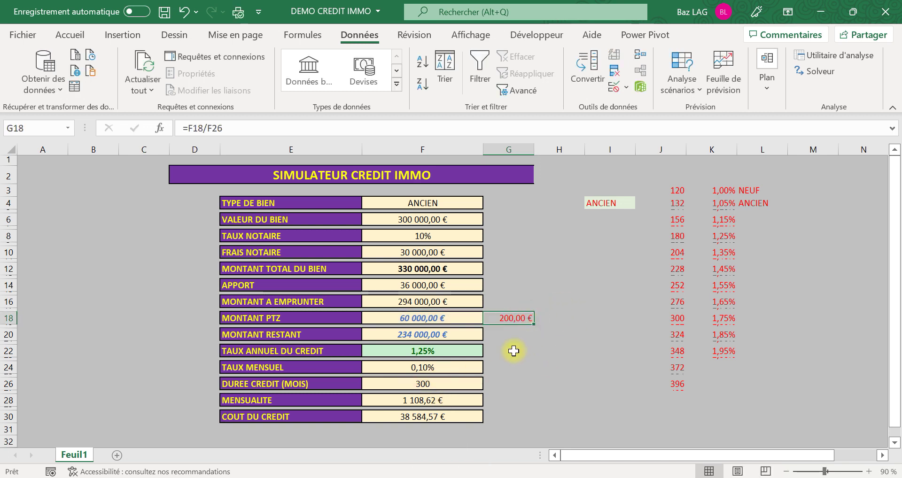
# Step: Calculate the monthly payment on the MONTANT RESTANT in G20 with the formula =VPM(F24;F26;F20)
pyautogui.click(496, 336)
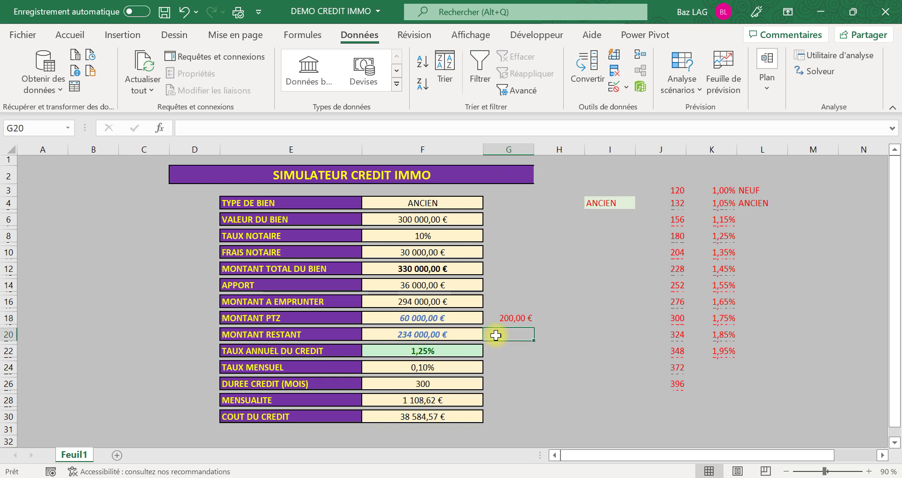
pyautogui.write('+')
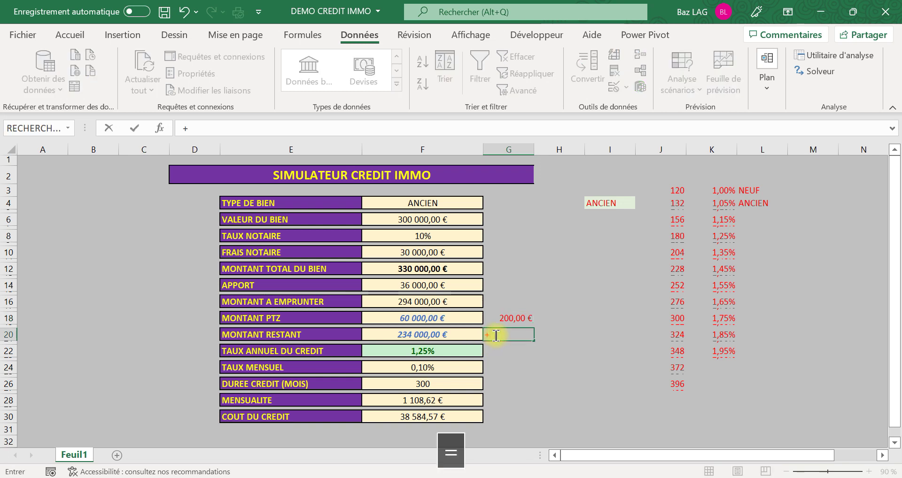
pyautogui.press('BackSpace')
pyautogui.press('capslock')
pyautogui.write('=vp')
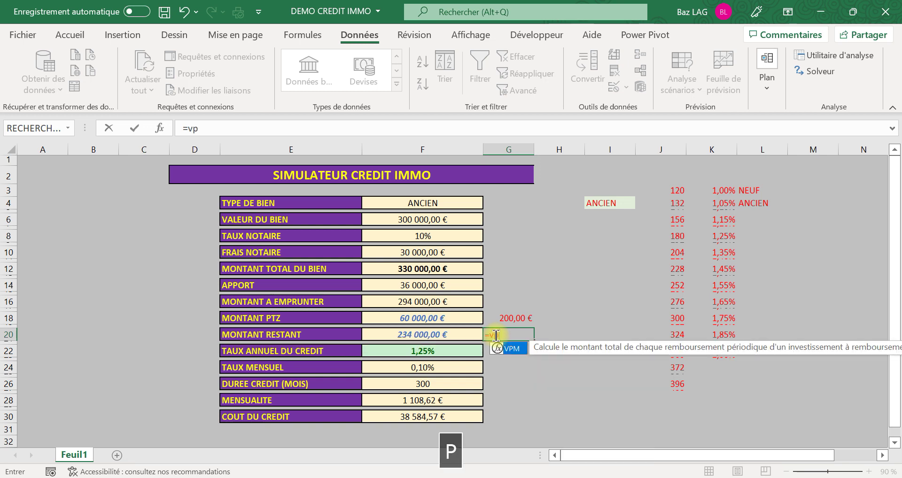
pyautogui.doubleClick(514, 349)
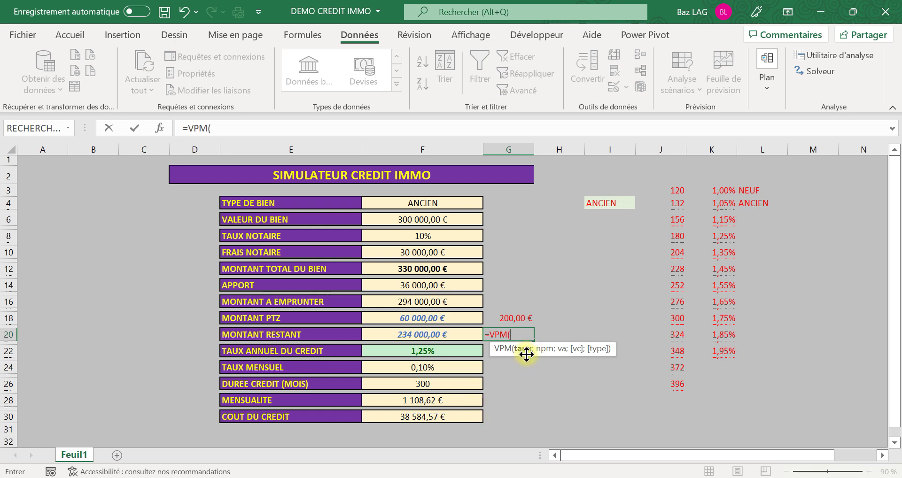
pyautogui.click(422, 369)
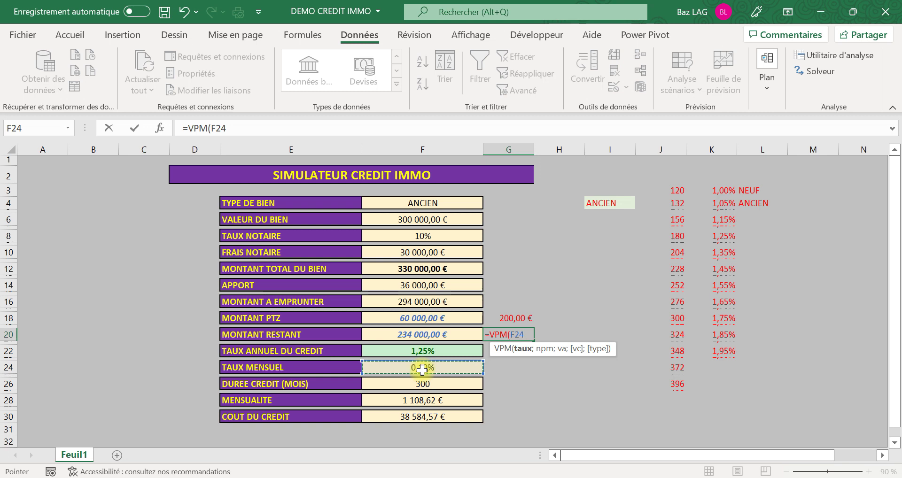
pyautogui.write(';')
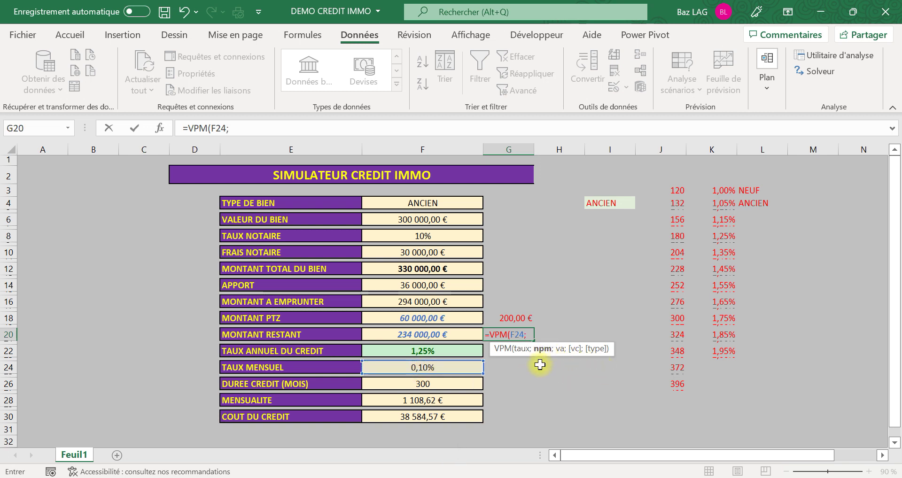
pyautogui.click(431, 387)
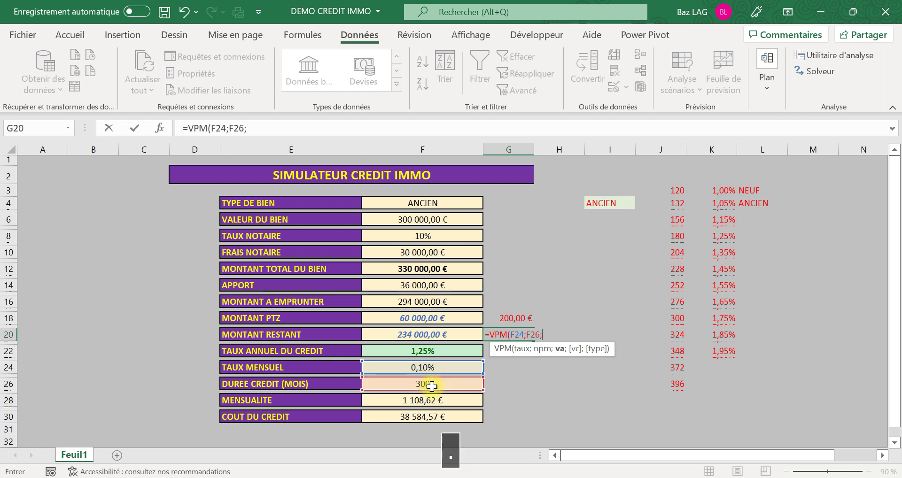
pyautogui.write(';')
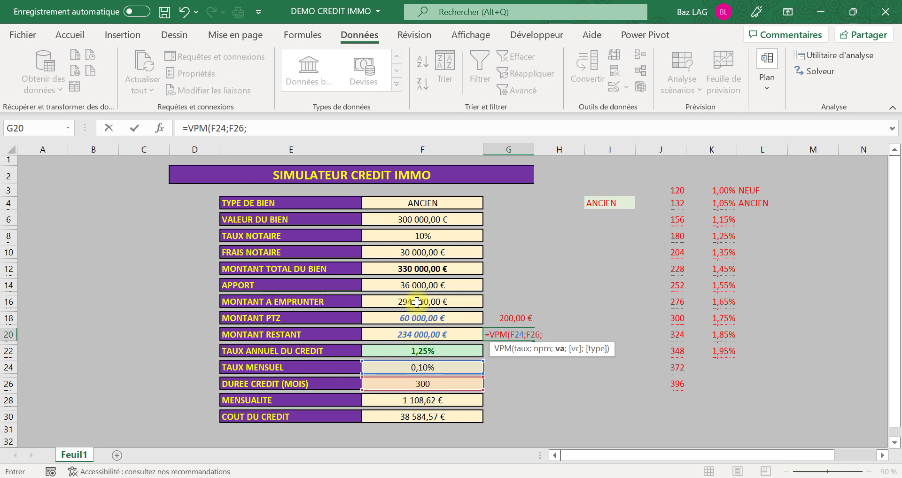
pyautogui.click(417, 332)
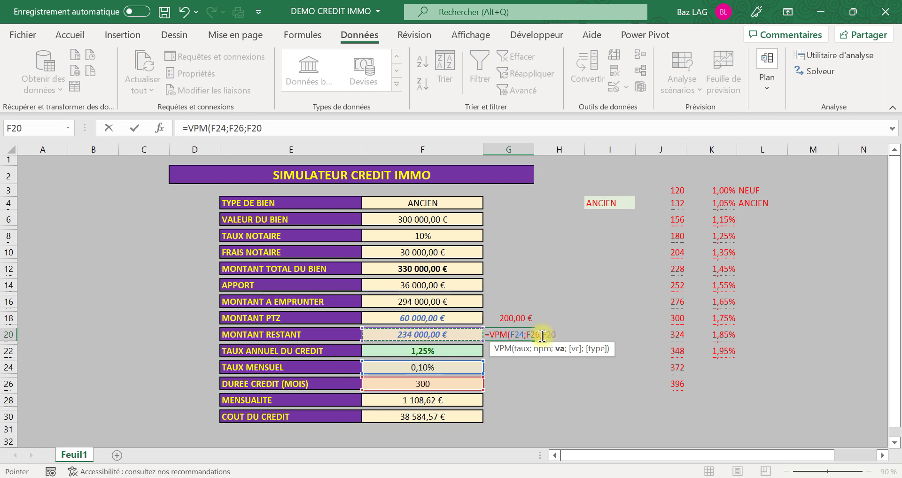
pyautogui.press('Return')
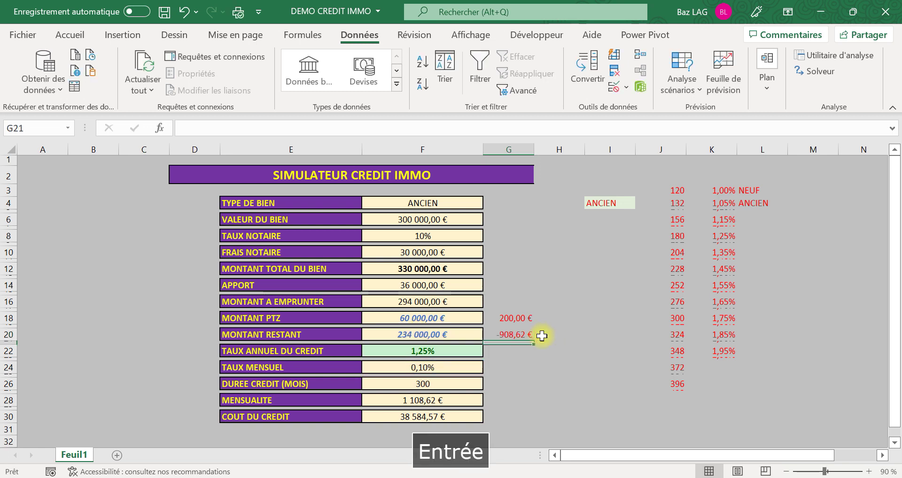
# Step: Put a minus sign before the va argument F20 in the VPM formula in G20
pyautogui.click(528, 334)
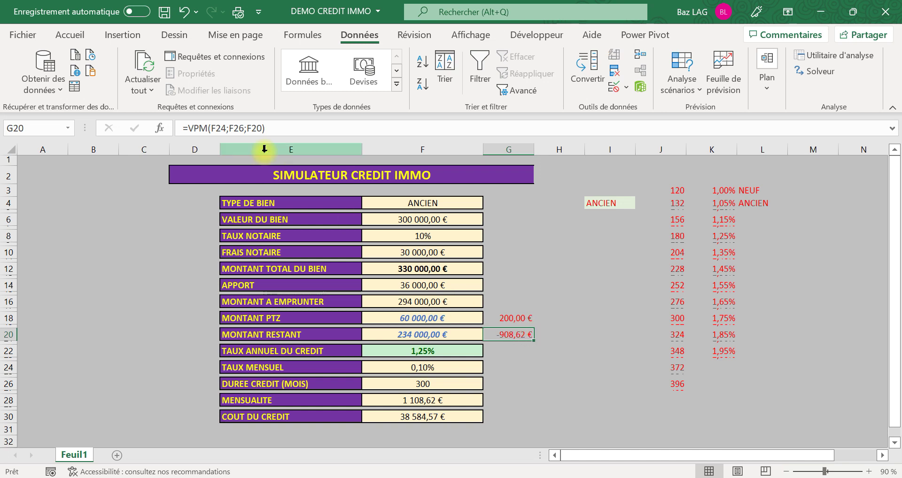
pyautogui.click(247, 128)
pyautogui.press('capslock')
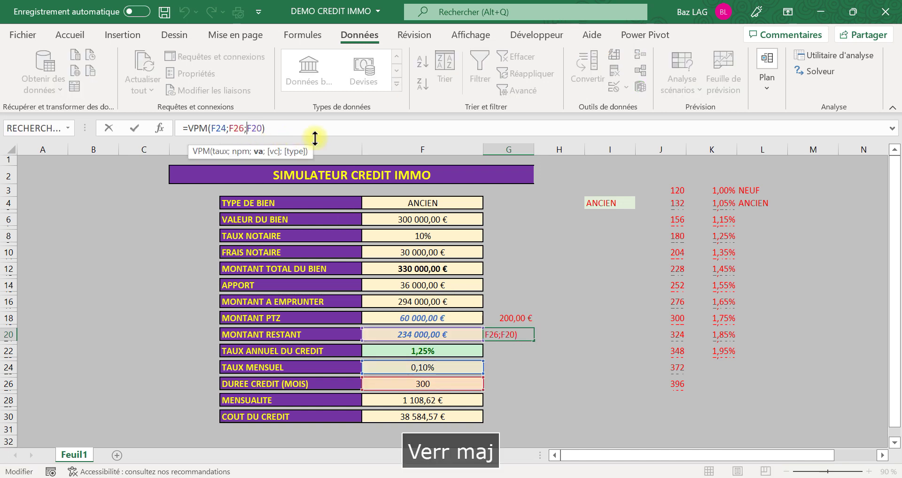
pyautogui.write('6')
pyautogui.press('BackSpace')
pyautogui.press('capslock')
pyautogui.write('-')
pyautogui.press('Return')
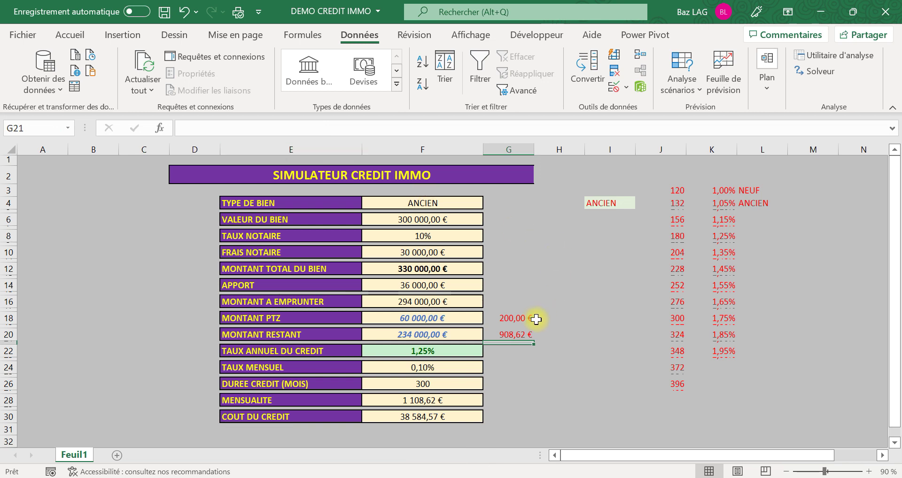
# Step: Check the sum of the two partial payments in G18 and G20 against the MENSUALITE in F28
pyautogui.moveTo(518, 316); pyautogui.dragTo(520, 336)
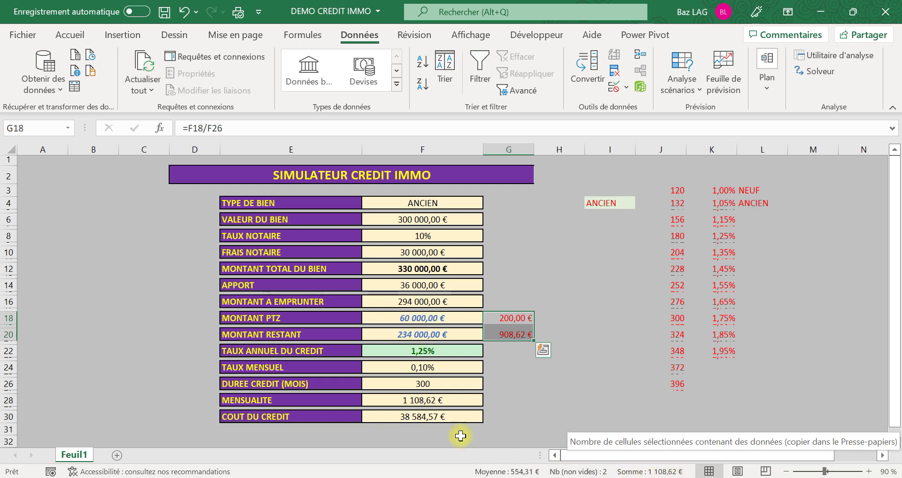
pyautogui.click(548, 349)
pyautogui.moveTo(517, 319); pyautogui.dragTo(518, 330)
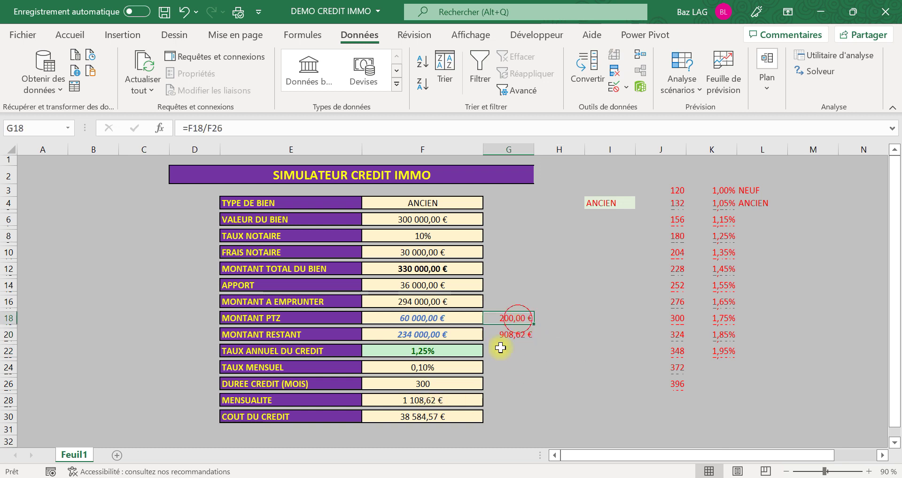
pyautogui.click(439, 400)
# Step: Delete the helper calculations in G18 and G20 beside the simulator table
pyautogui.moveTo(515, 304); pyautogui.dragTo(542, 347)
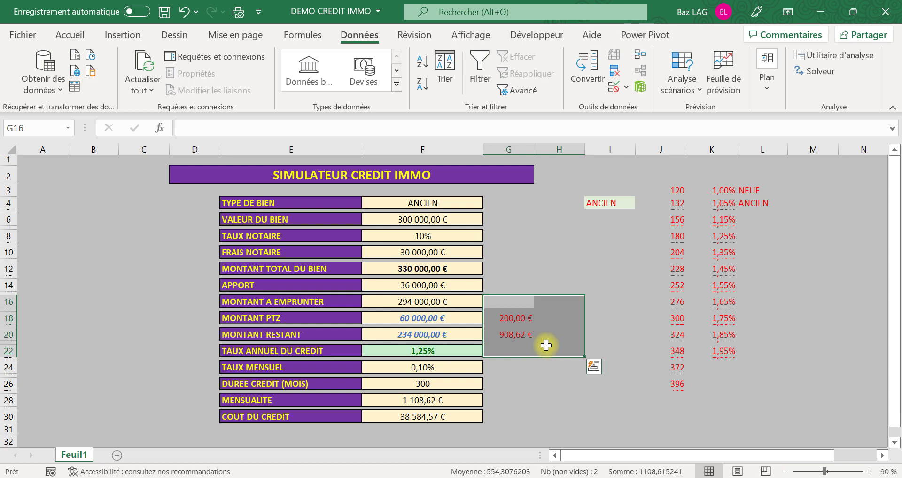
pyautogui.press('Delete')
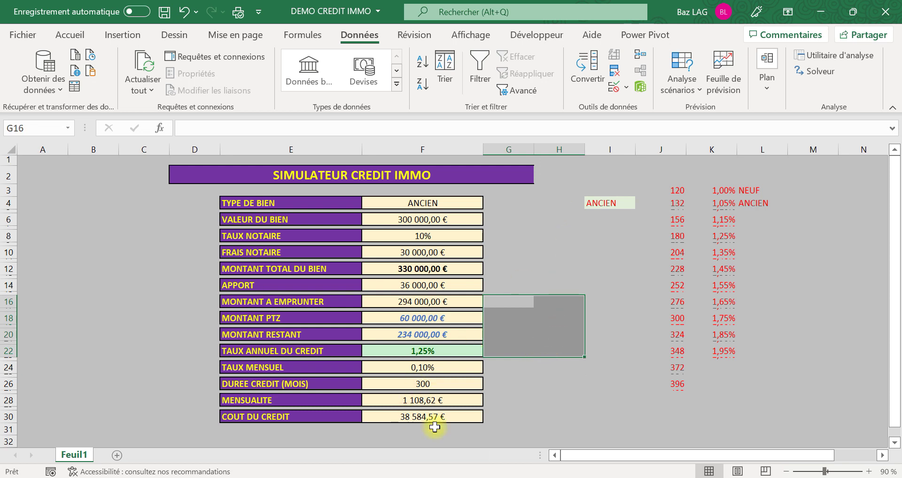
pyautogui.click(412, 441)
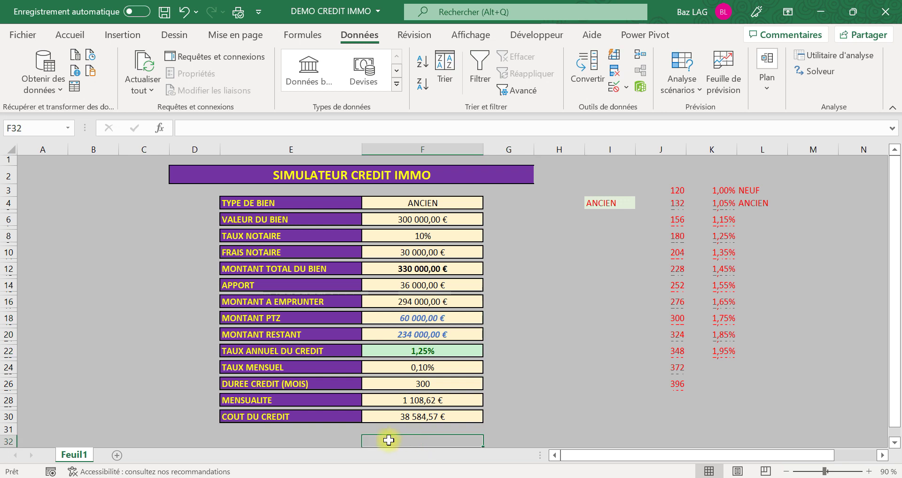
# Step: Calculate the share of a 4000 income taken by the MENSUALITE in G28 with the formula =F28/4000
pyautogui.click(505, 402)
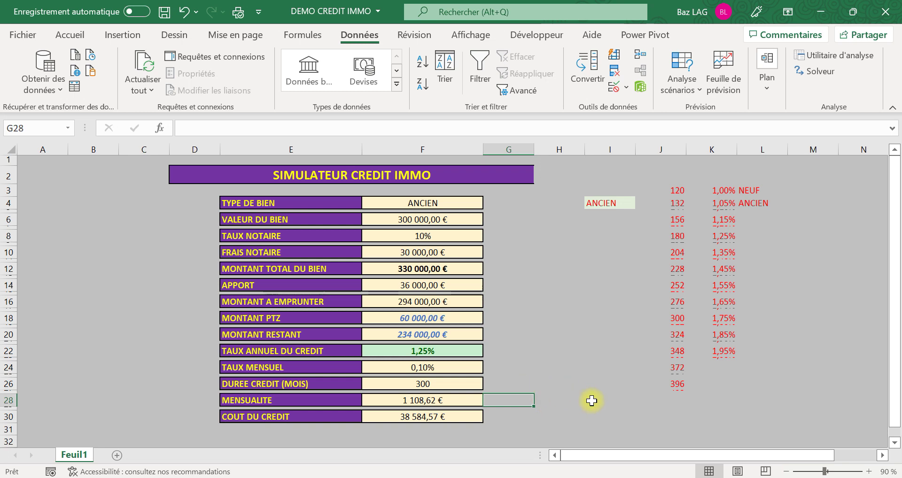
pyautogui.write('=')
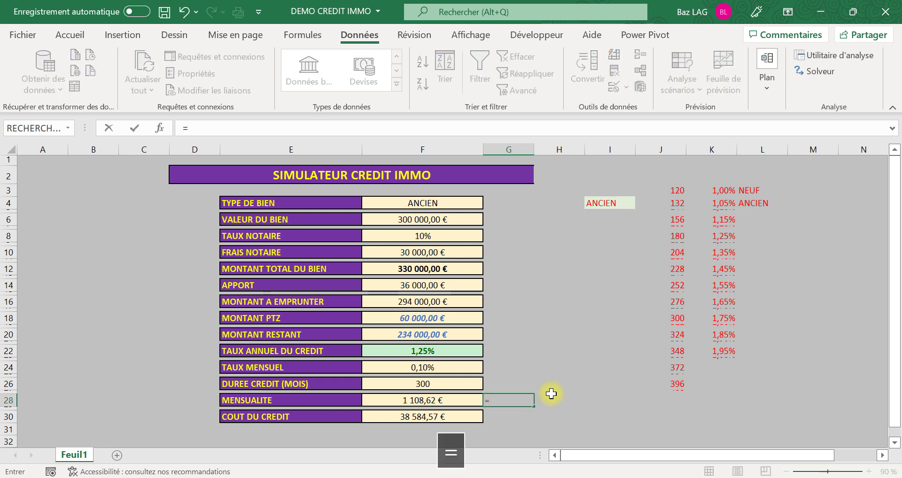
pyautogui.click(407, 401)
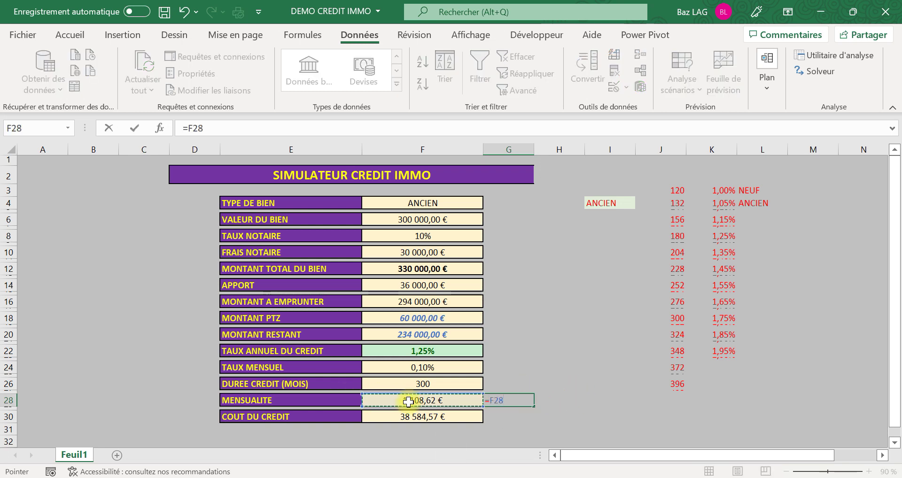
pyautogui.write('/')
pyautogui.press('capslock')
pyautogui.write('4000')
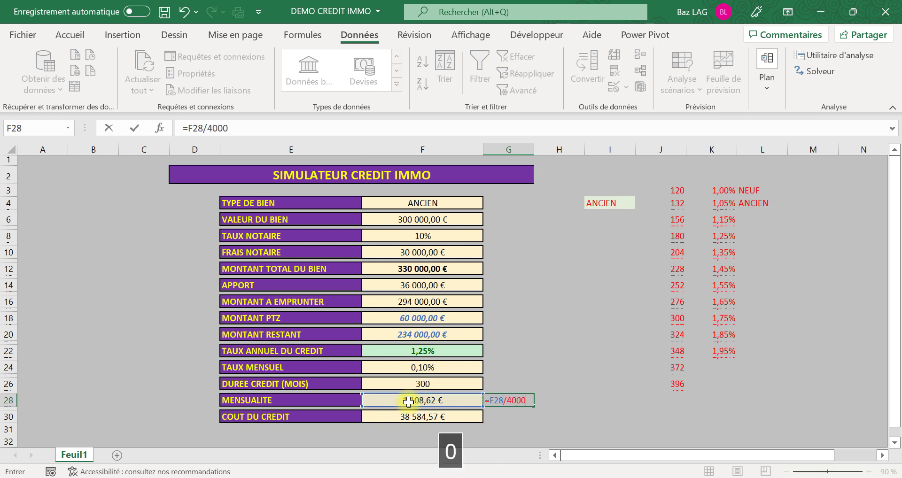
pyautogui.press('Return')
# Step: Format the ratio in G28 as a percentage and centre it horizontally and vertically
pyautogui.click(504, 400)
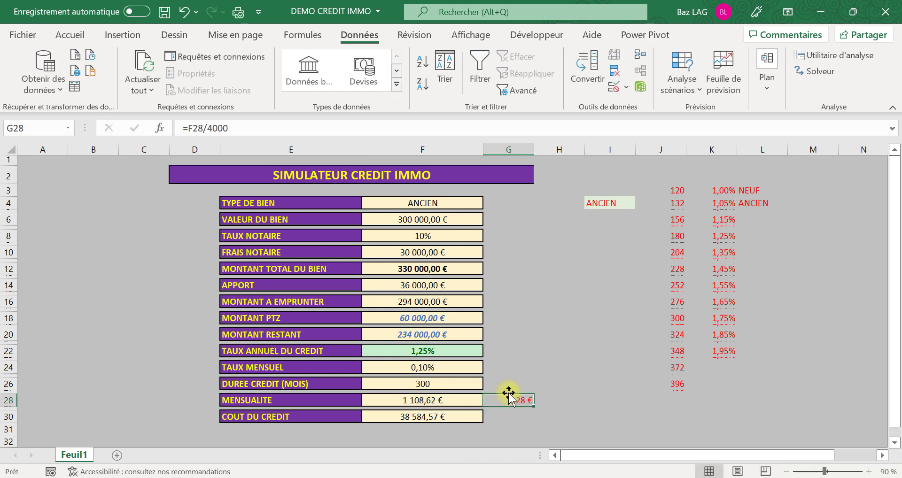
pyautogui.click(69, 34)
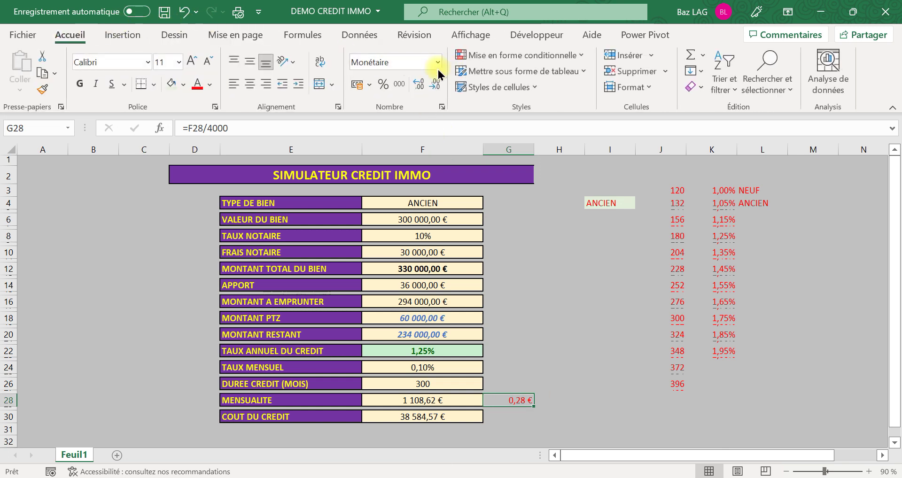
pyautogui.click(384, 84)
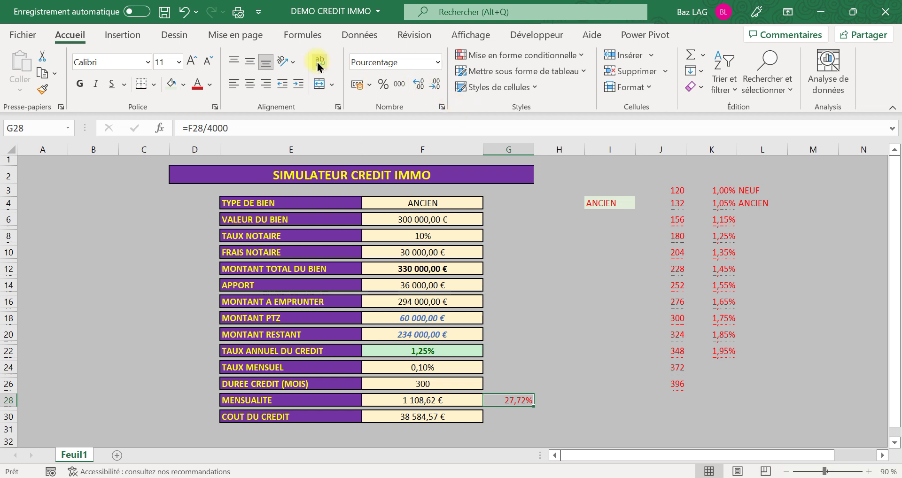
pyautogui.click(250, 61)
pyautogui.click(250, 84)
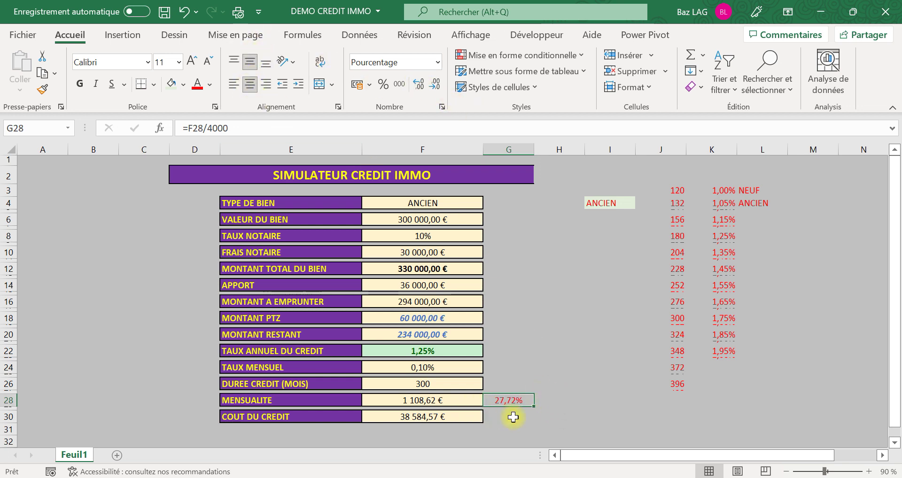
pyautogui.click(575, 380)
# Step: Set up an Inférieur à conditional formatting rule on G28 with a threshold of 33,33%
pyautogui.click(520, 403)
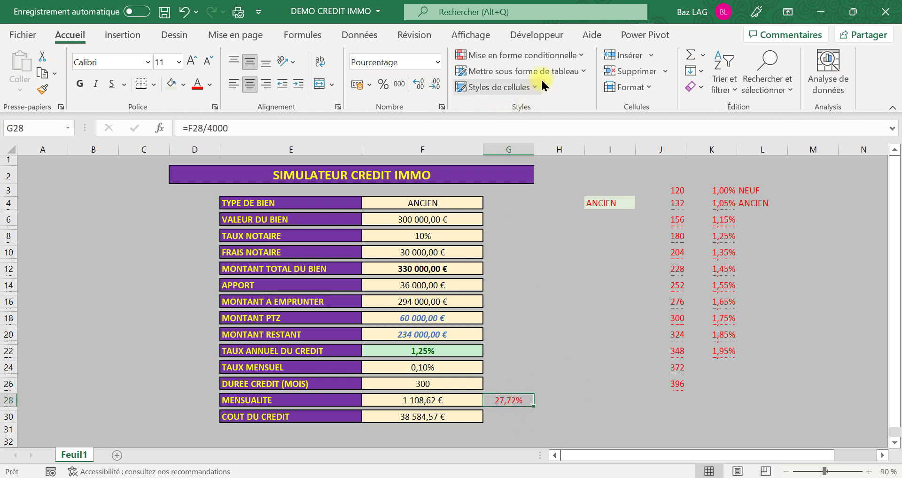
pyautogui.click(569, 63)
pyautogui.moveTo(570, 83)
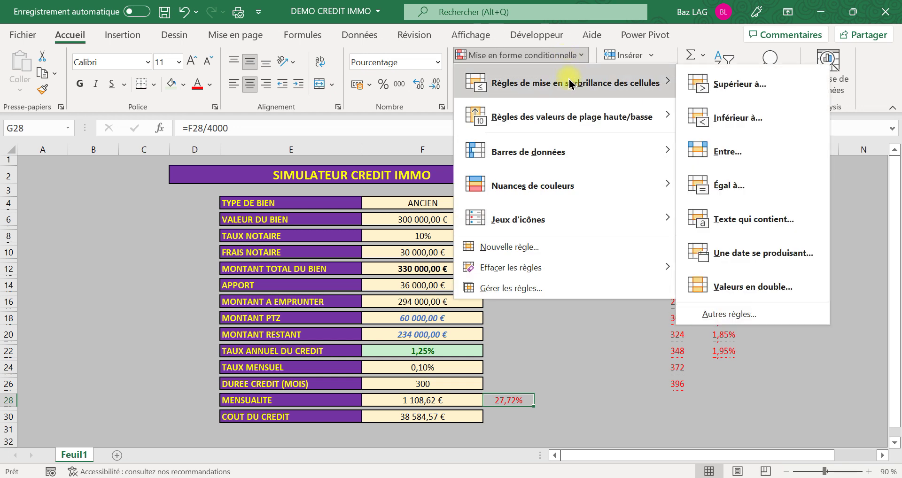
pyautogui.click(700, 117)
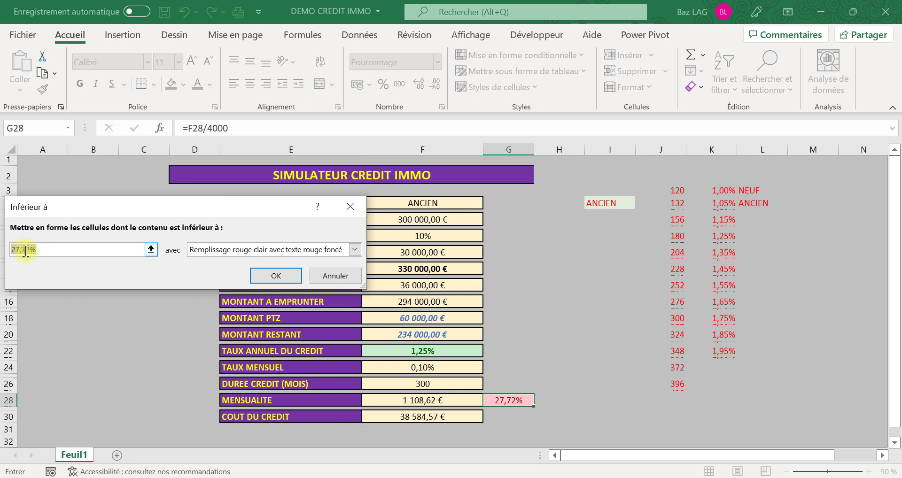
pyautogui.moveTo(22, 250); pyautogui.dragTo(8, 247)
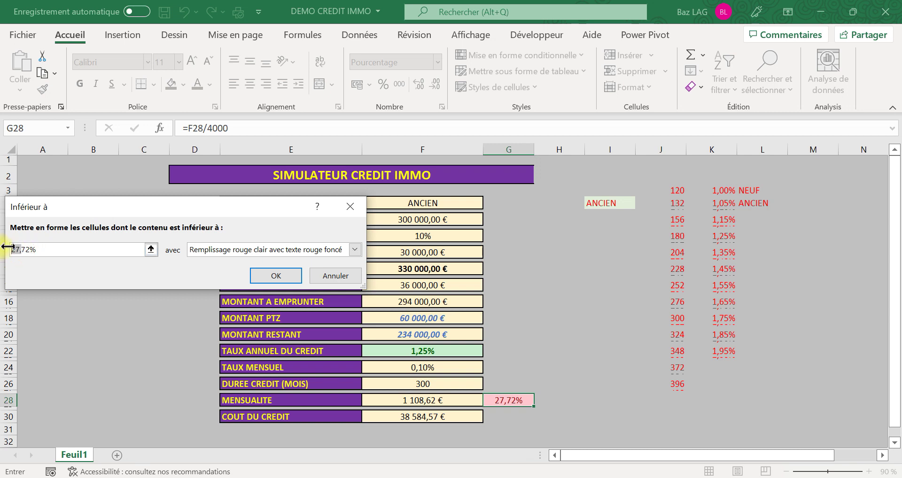
pyautogui.write('33')
pyautogui.press('capslock')
pyautogui.write(',')
pyautogui.click(31, 250)
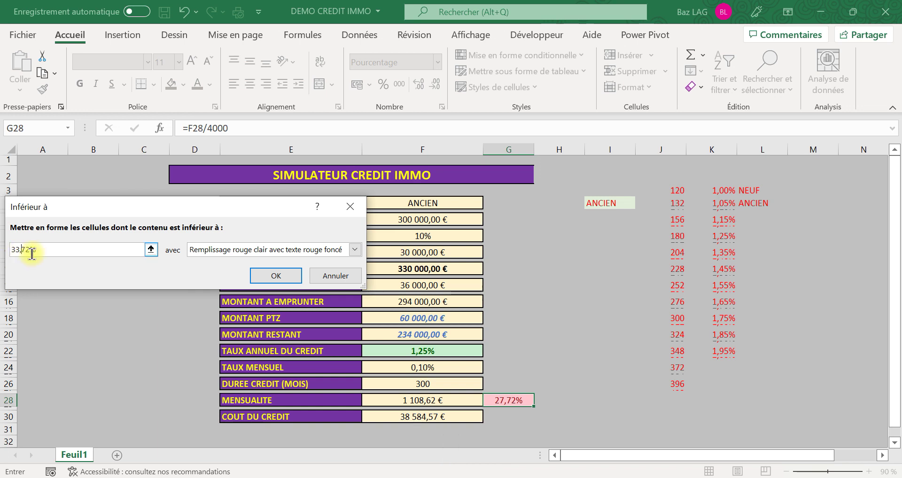
pyautogui.press('BackSpace')
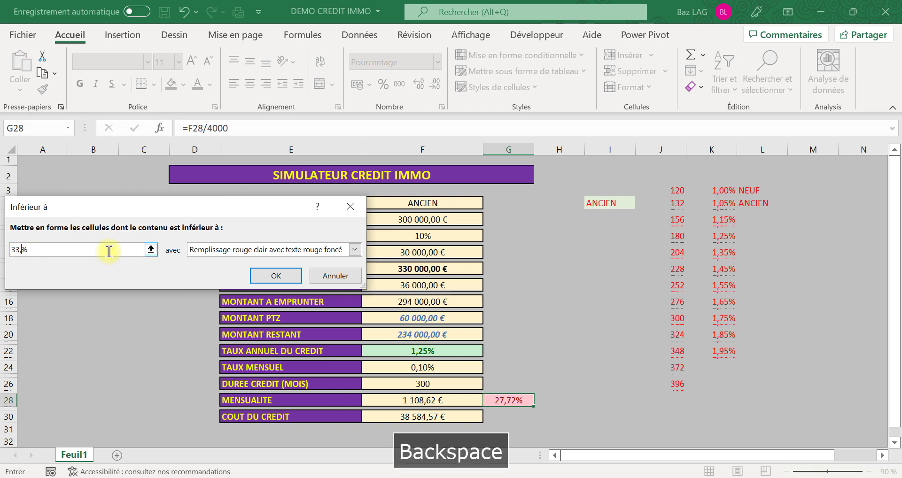
pyautogui.write('""')
pyautogui.press('BackSpace')
pyautogui.press('BackSpace')
pyautogui.press('capslock')
pyautogui.write('33')
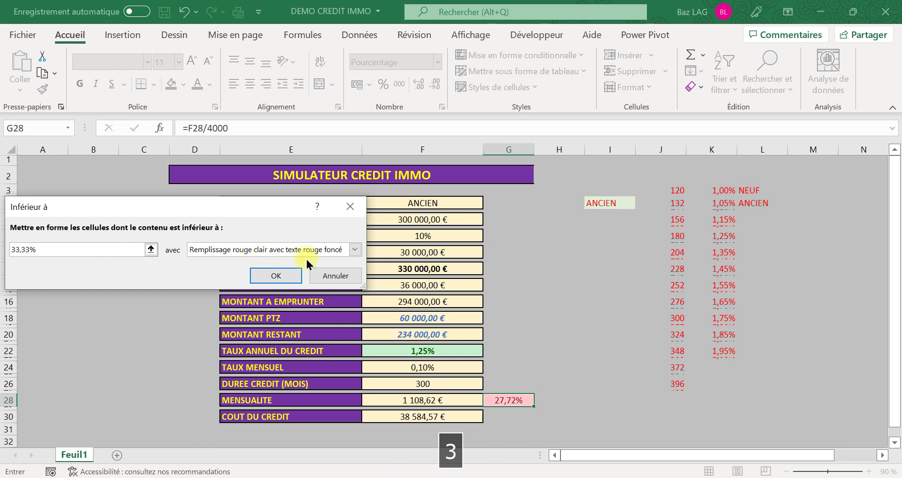
# Step: Apply the format Remplissage vert avec texte vert foncé to the Inférieur à rule and confirm it
pyautogui.click(355, 250)
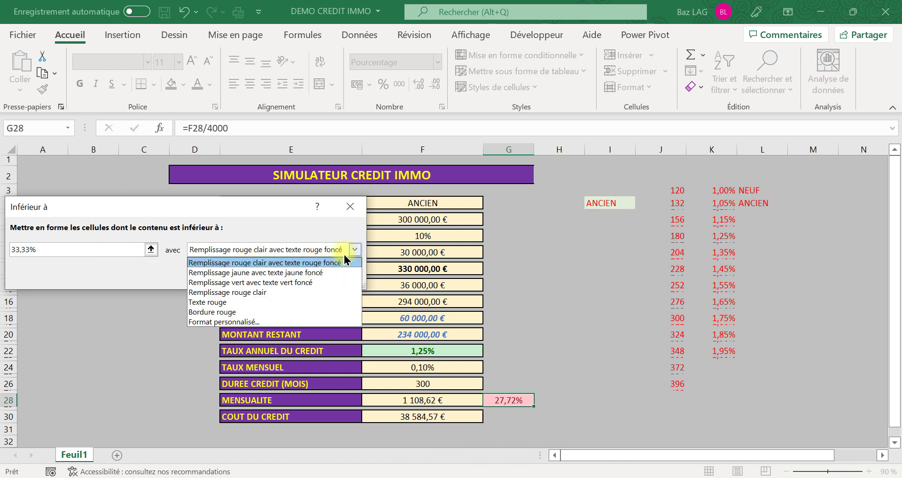
pyautogui.click(316, 282)
pyautogui.click(263, 278)
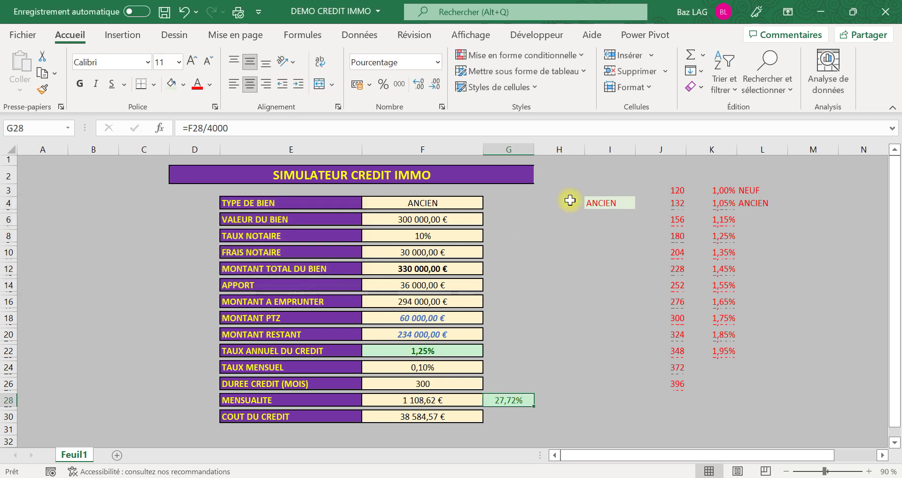
# Step: Add a Supérieur à conditional formatting rule on G28 with threshold 33,33% and format Remplissage rouge clair avec texte rouge foncé
pyautogui.click(556, 56)
pyautogui.moveTo(658, 82)
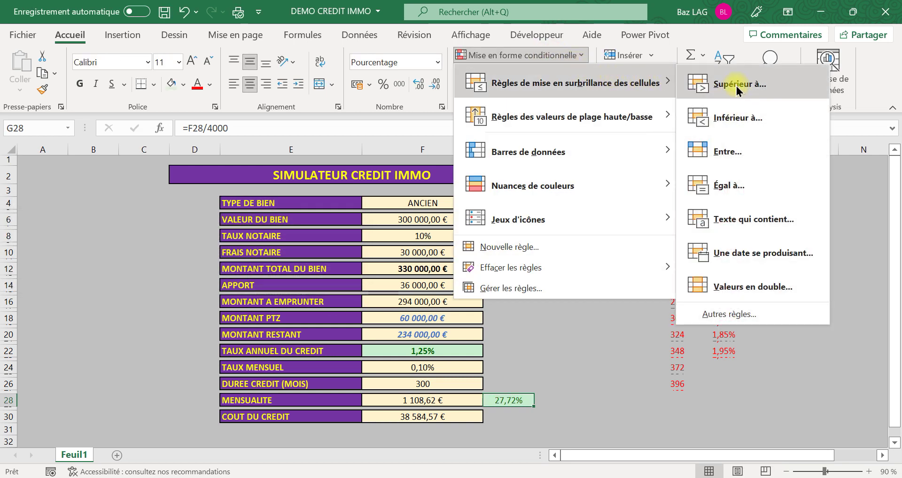
pyautogui.click(736, 90)
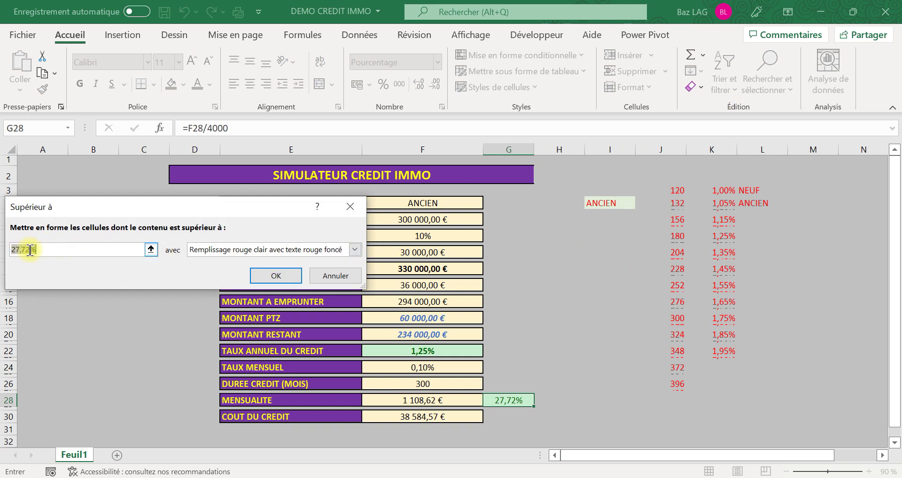
pyautogui.moveTo(30, 249); pyautogui.dragTo(8, 246)
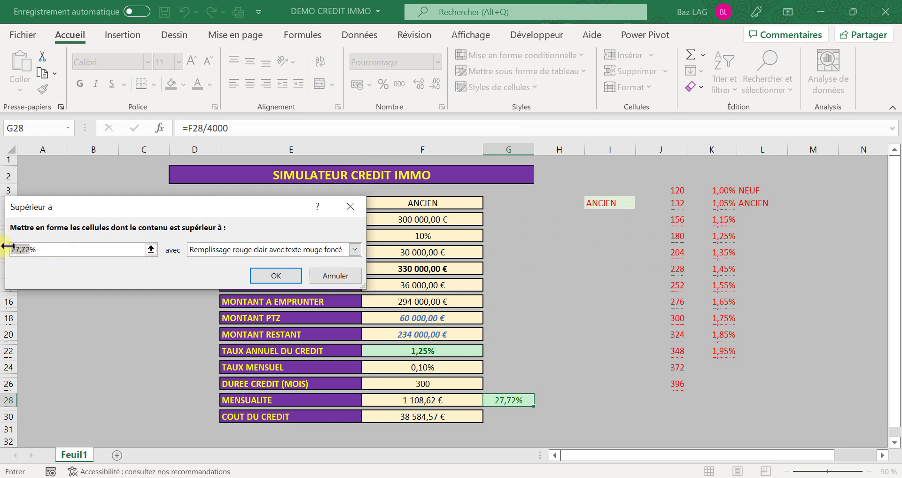
pyautogui.write('33')
pyautogui.press('capslock')
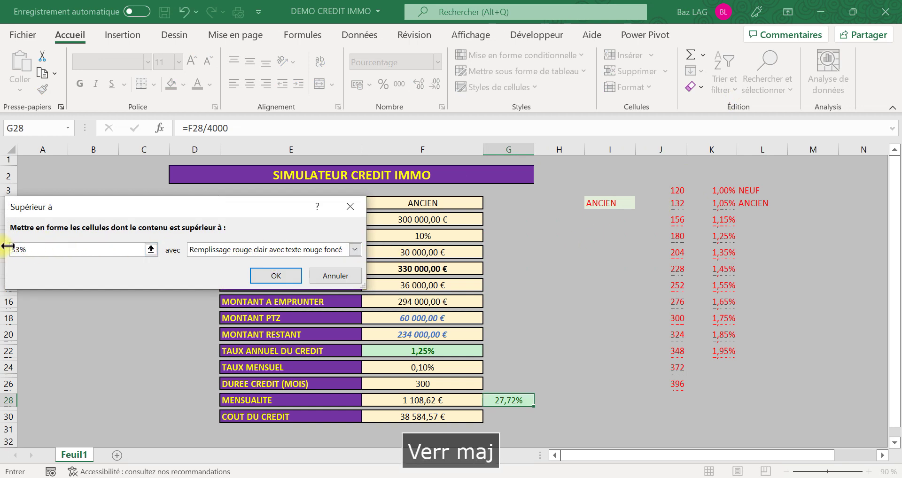
pyautogui.write(',')
pyautogui.press('capslock')
pyautogui.write('33')
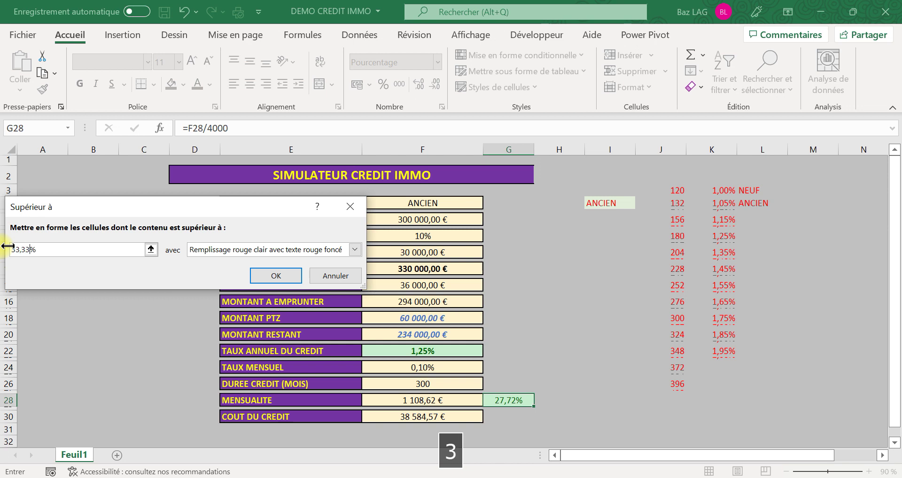
pyautogui.click(277, 275)
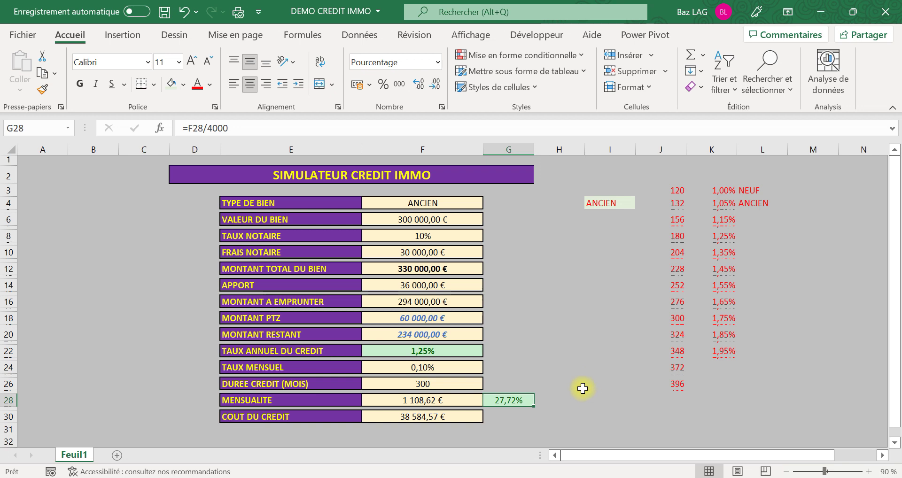
# Step: Set VALEUR DU BIEN in F6 to 400000 to test the ratio's conditional formatting
pyautogui.click(570, 398)
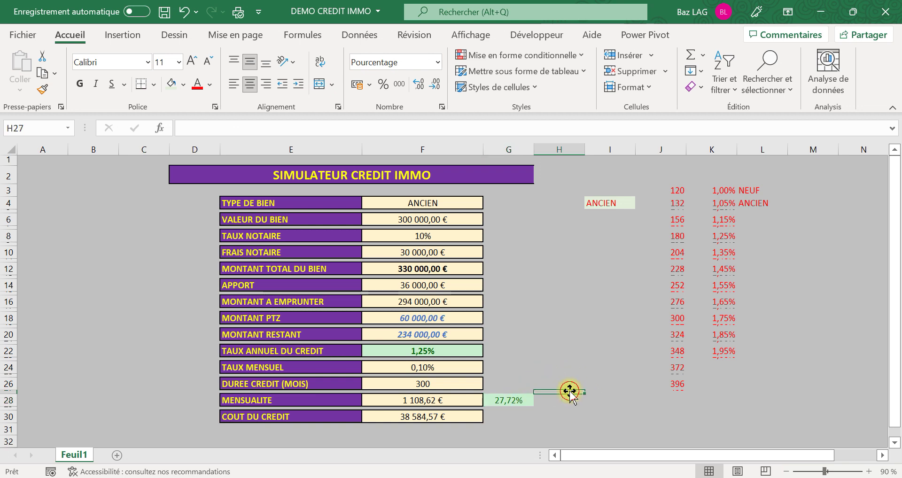
pyautogui.click(514, 400)
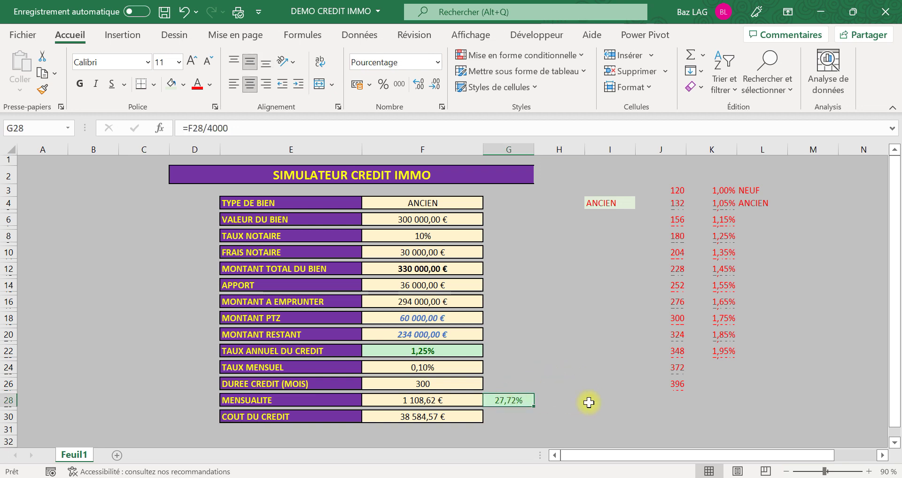
pyautogui.click(441, 220)
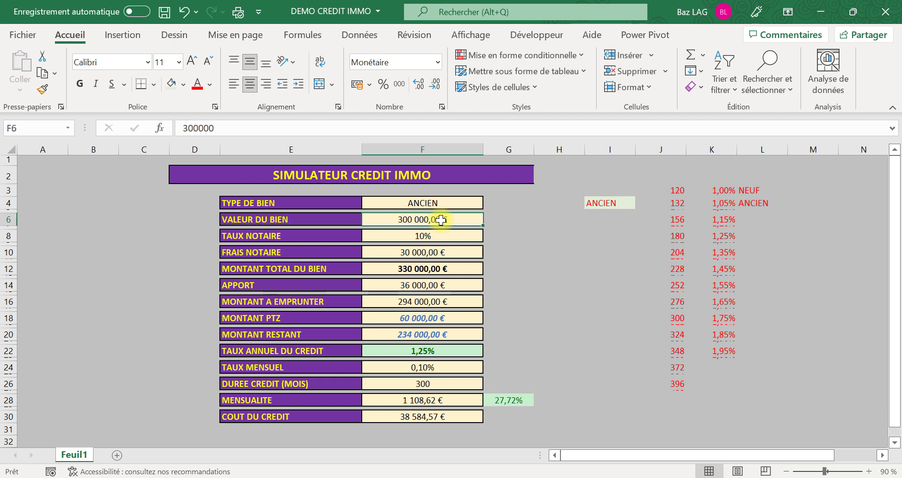
pyautogui.write('400000')
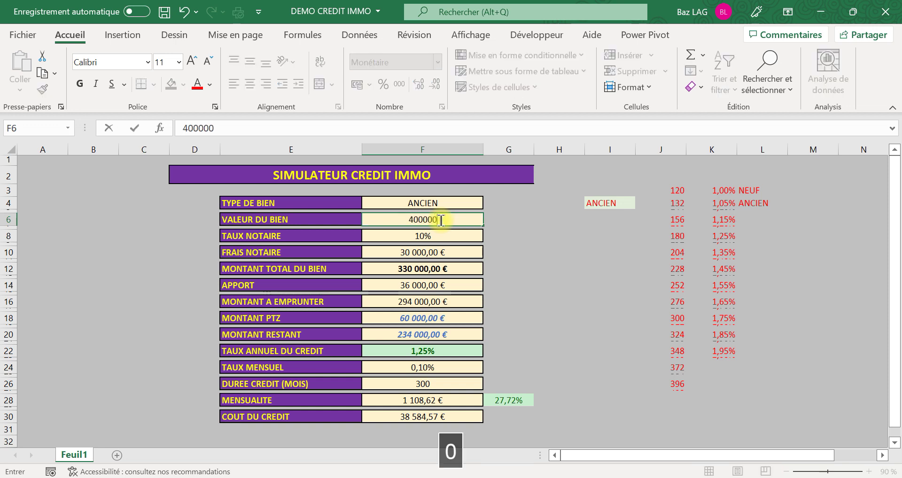
pyautogui.press('Return')
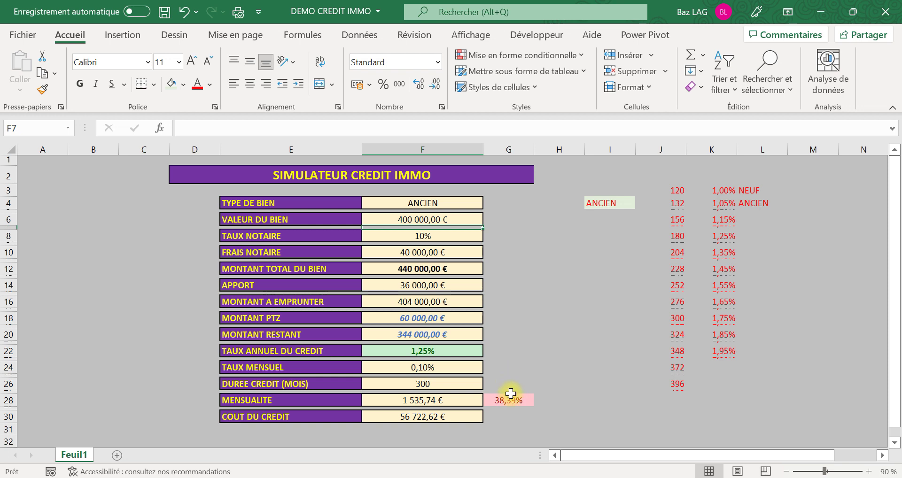
# Step: Raise the APPORT in F14 to 70000
pyautogui.click(412, 251)
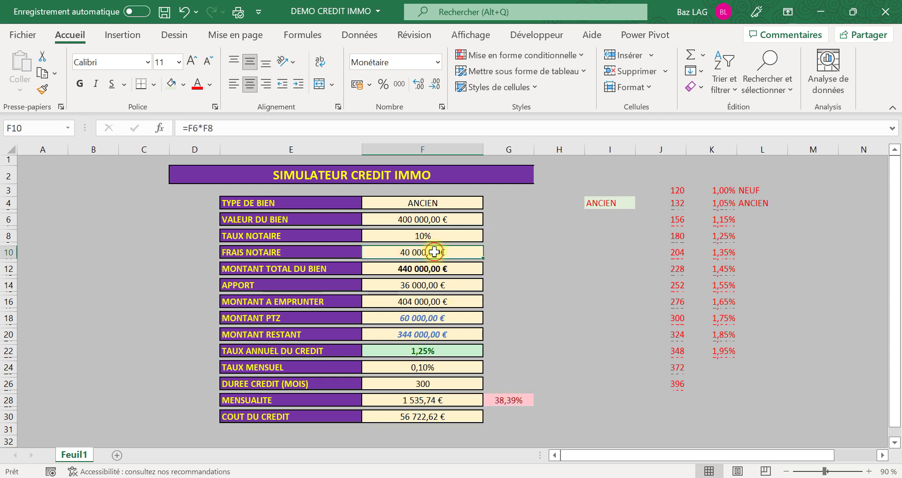
pyautogui.click(434, 285)
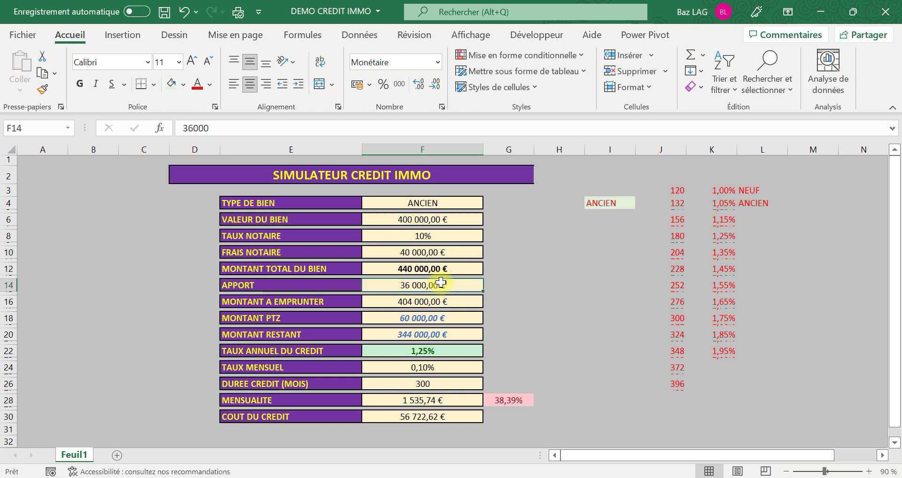
pyautogui.write('70000')
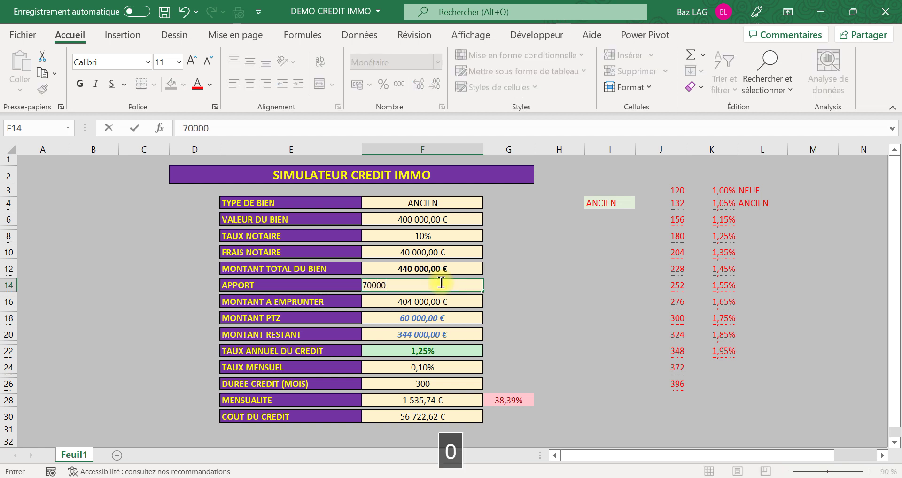
pyautogui.press('Return')
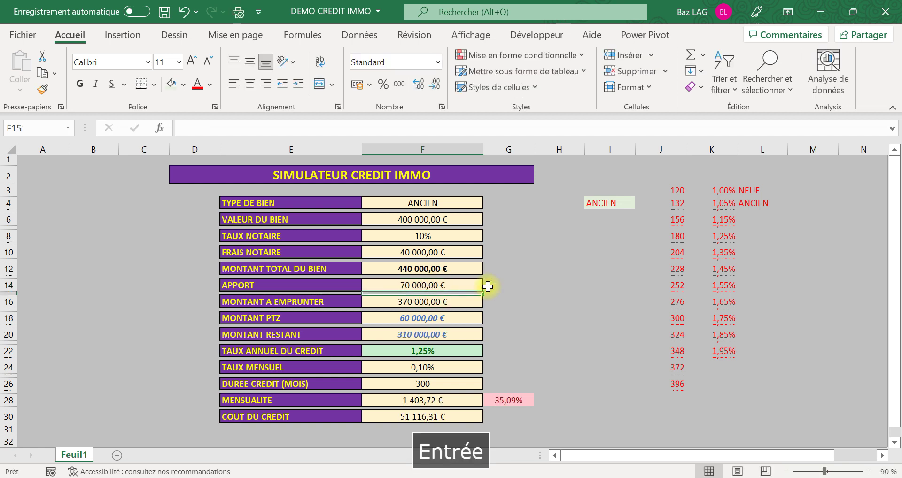
# Step: Change TYPE DE BIEN in F4 to NEUF
pyautogui.click(469, 205)
pyautogui.click(489, 203)
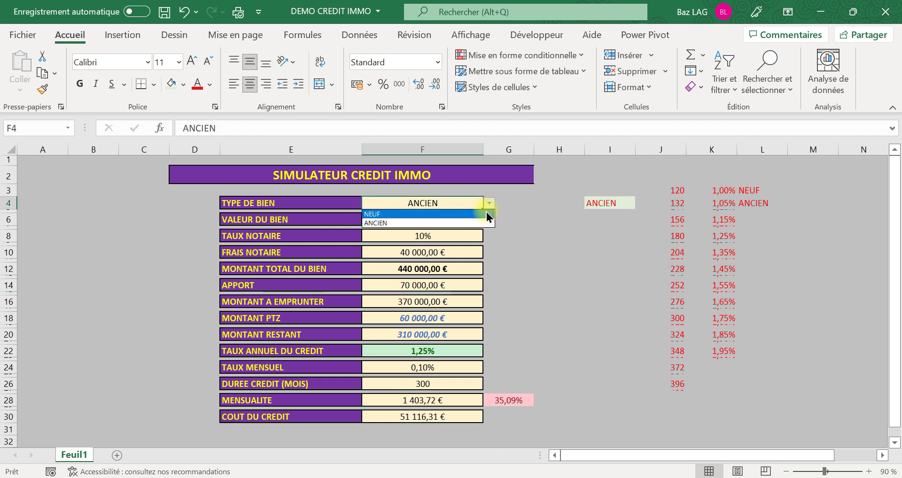
pyautogui.click(488, 214)
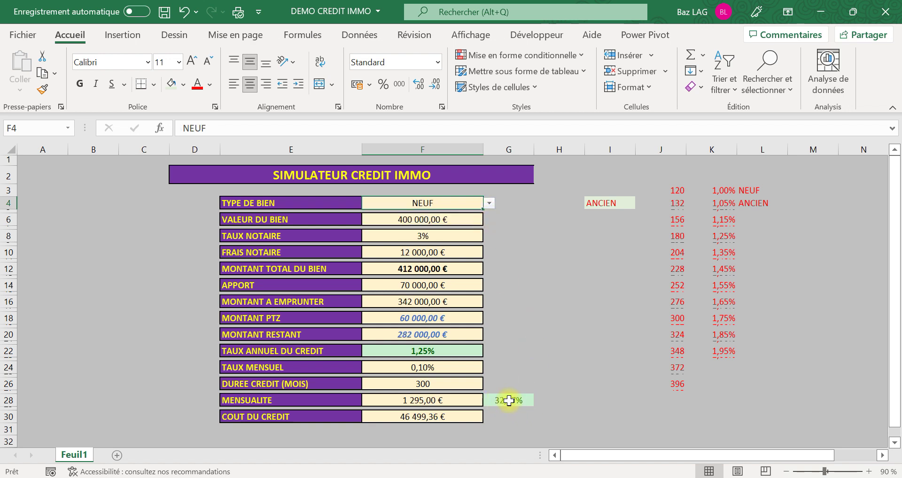
# Step: Switch TYPE DE BIEN to ANCIEN and return it to NEUF to compare the effect on the debt ratio
pyautogui.click(489, 203)
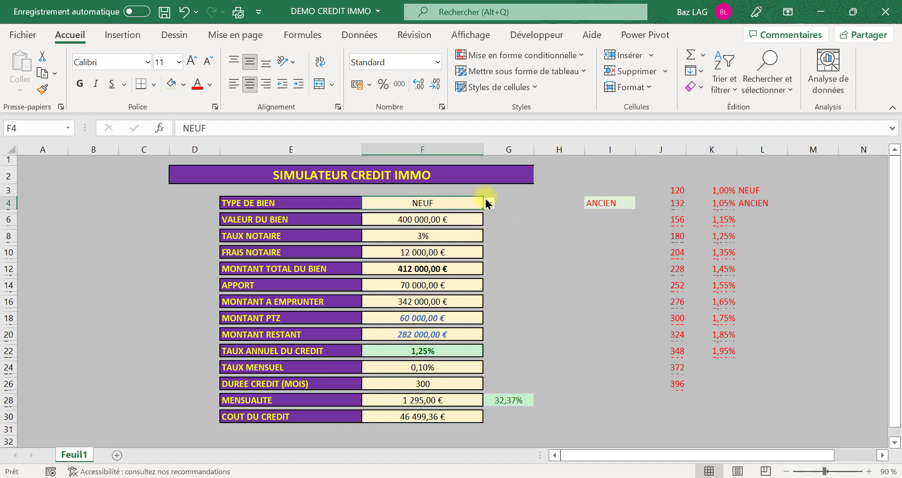
pyautogui.click(467, 224)
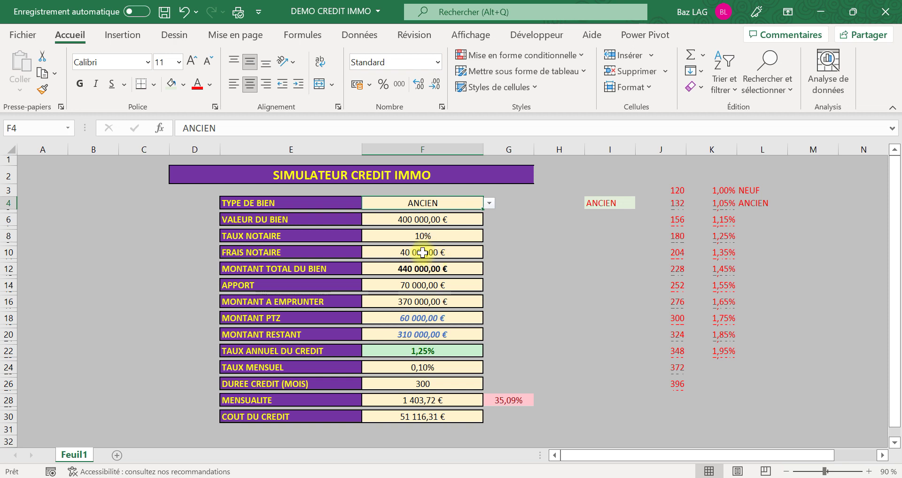
pyautogui.click(490, 203)
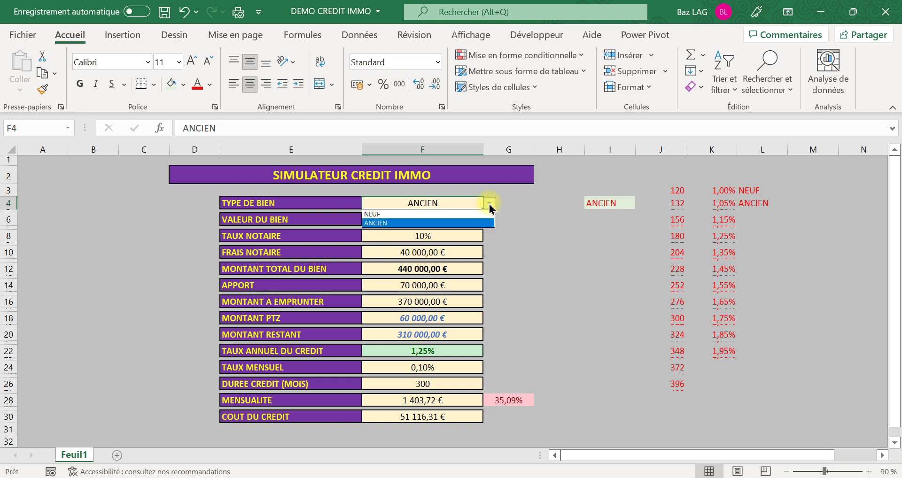
pyautogui.click(467, 214)
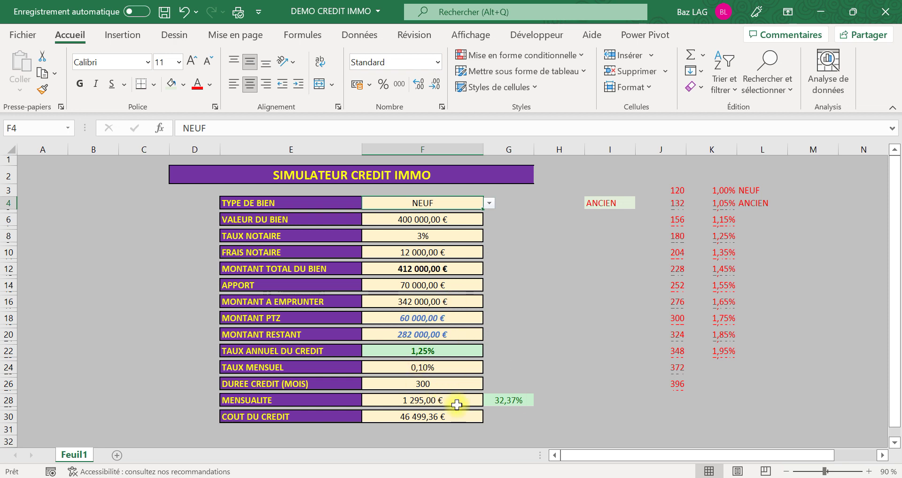
# Step: Review the ratio formula in G28 and the APPORT amount in F14
pyautogui.click(503, 399)
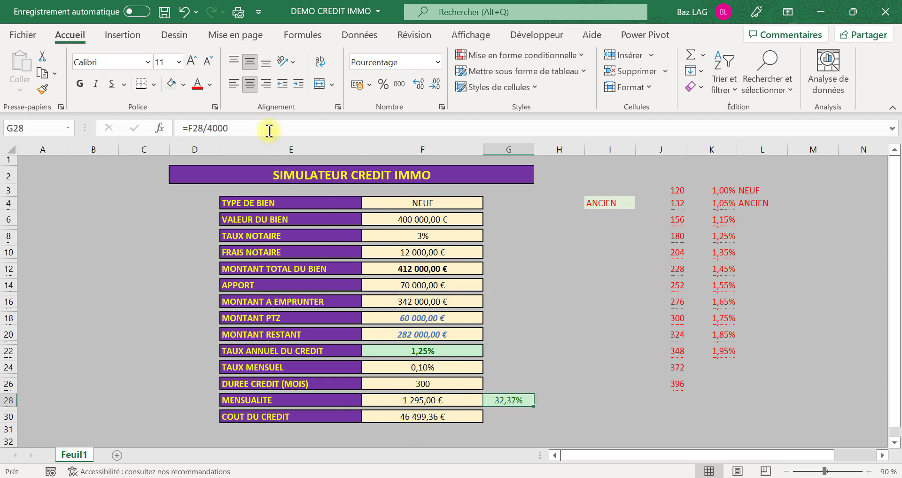
pyautogui.click(568, 303)
pyautogui.click(456, 290)
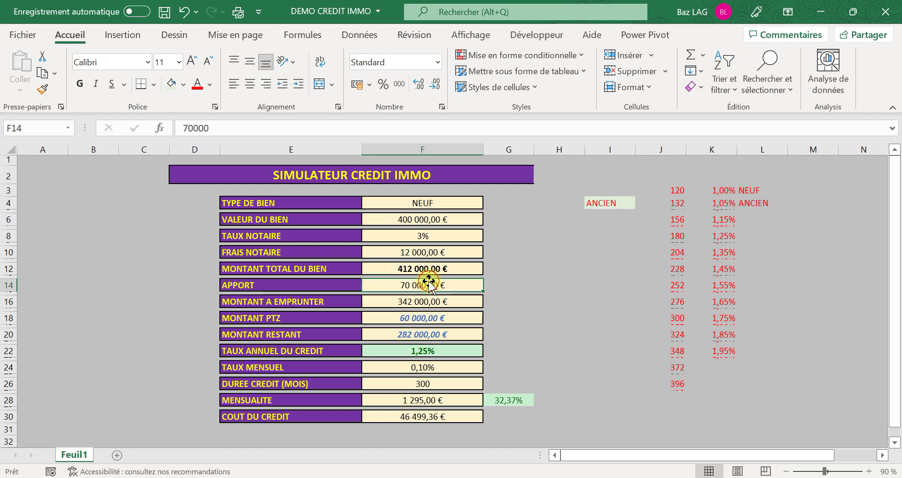
pyautogui.click(515, 402)
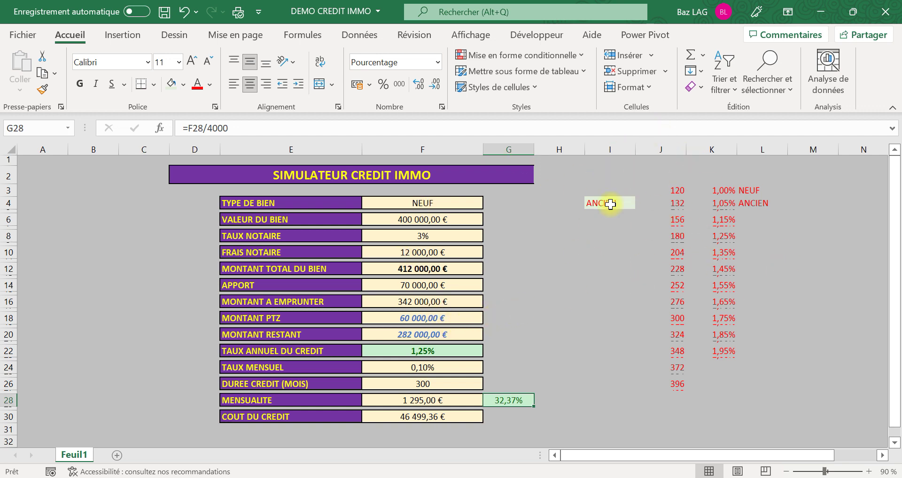
# Step: Fill the helper lists range I1:L30 with the grey of the sheet background
pyautogui.moveTo(599, 161); pyautogui.dragTo(776, 418)
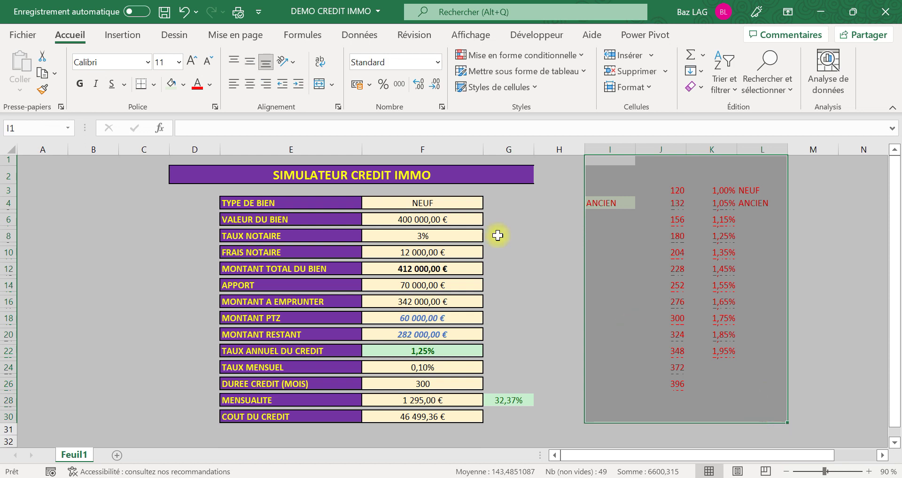
pyautogui.click(184, 85)
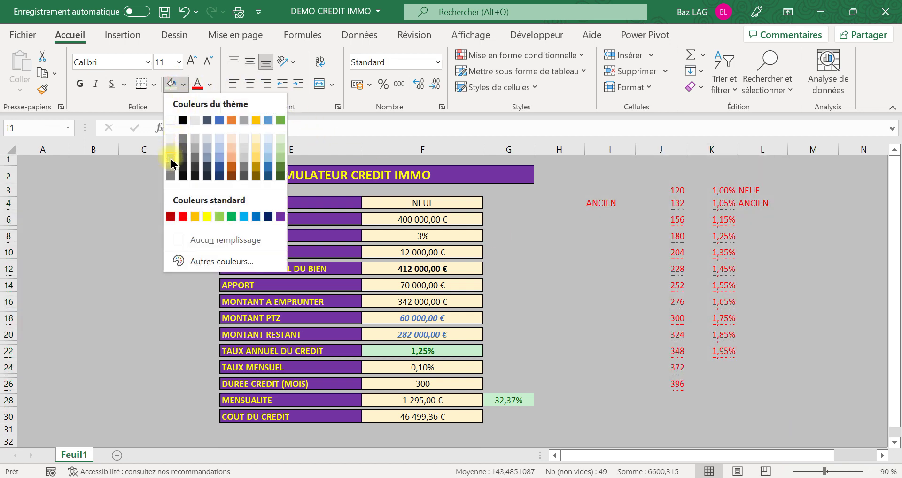
pyautogui.click(172, 164)
# Step: Hide the text of the helper lists in I1:L30 by giving it the same grey font colour as the background
pyautogui.click(210, 85)
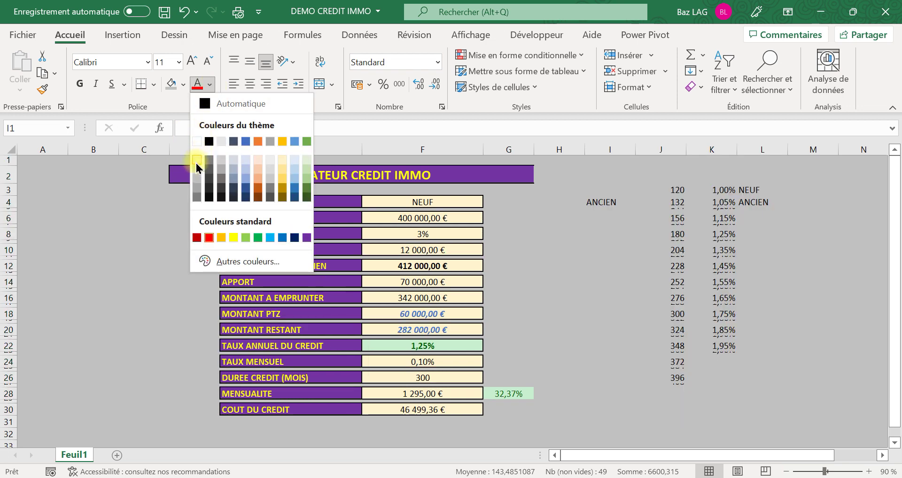
pyautogui.click(197, 186)
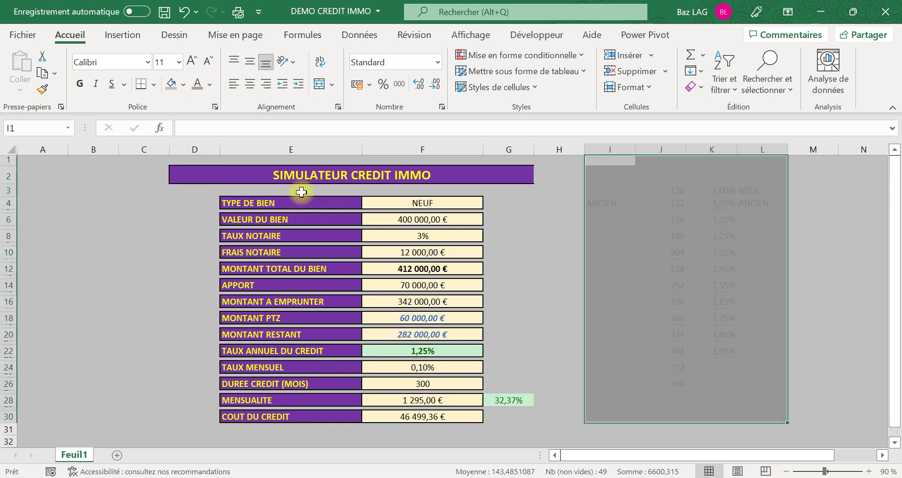
pyautogui.click(210, 84)
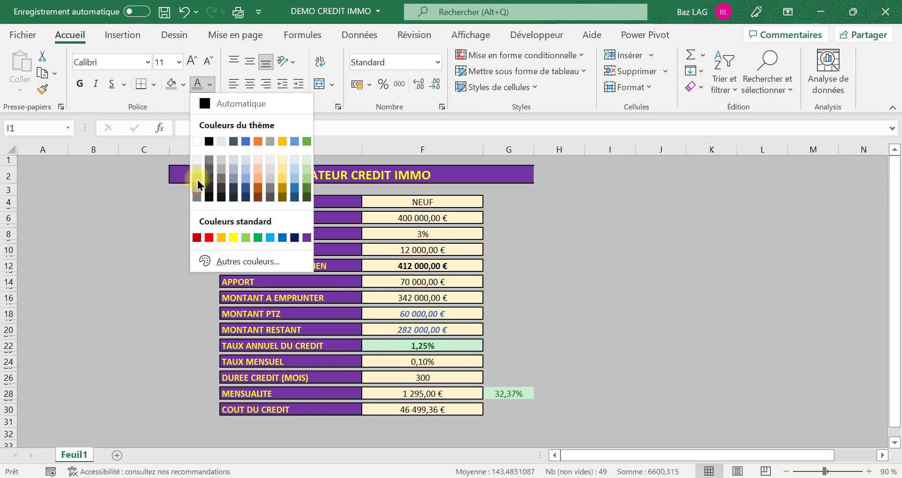
pyautogui.click(198, 178)
pyautogui.click(547, 269)
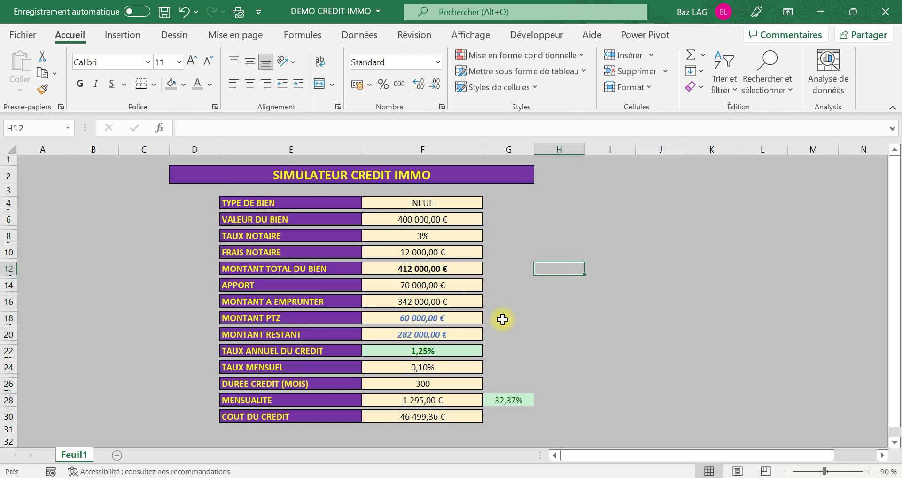
# Step: Set the APPORT in F14 to 50000 to test the debt ratio with a smaller contribution
pyautogui.click(447, 218)
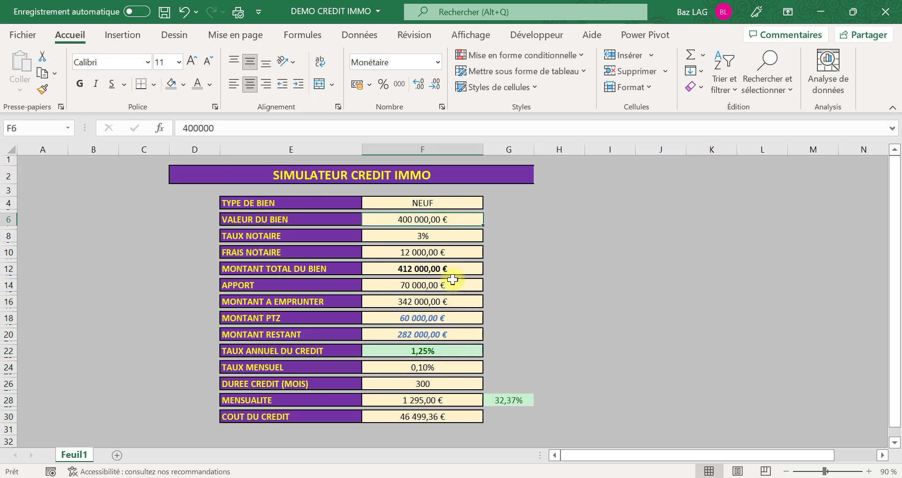
pyautogui.click(427, 282)
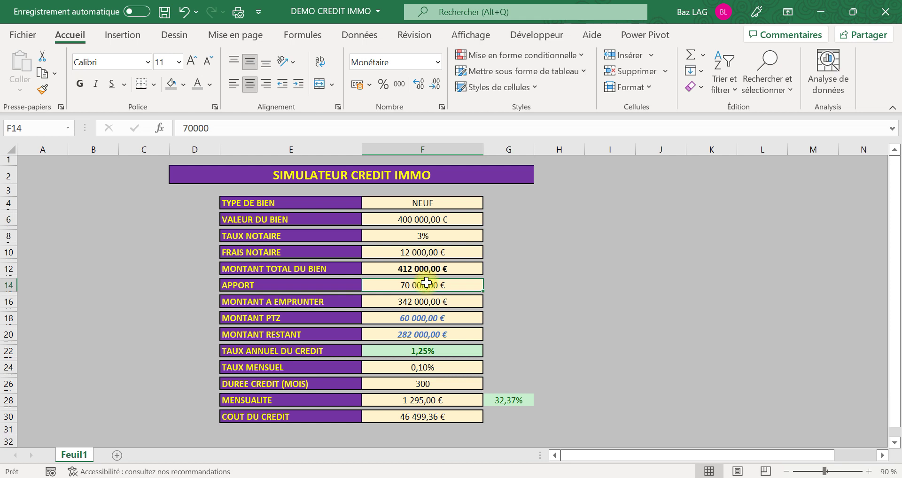
pyautogui.write('5')
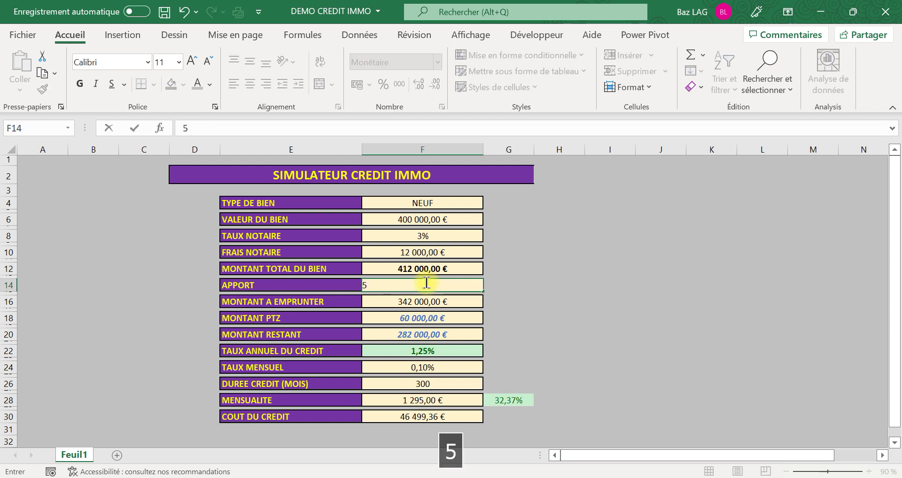
pyautogui.write('0 000')
pyautogui.press('Return')
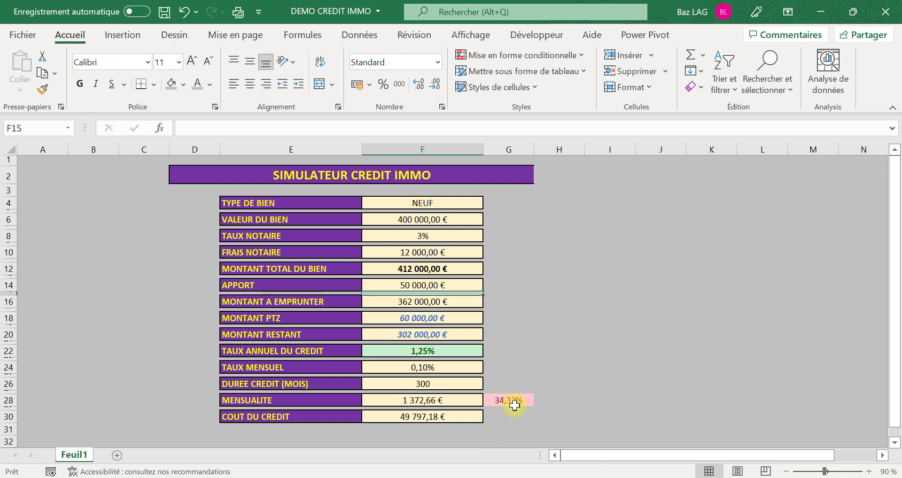
# Step: Test APPORT amounts of 60000 and 65000 in F14 against the debt ratio
pyautogui.click(418, 288)
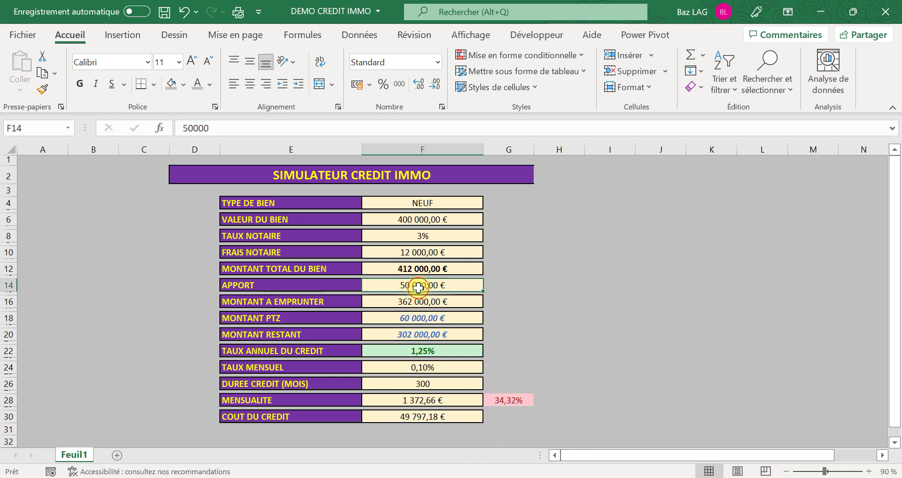
pyautogui.write('60000')
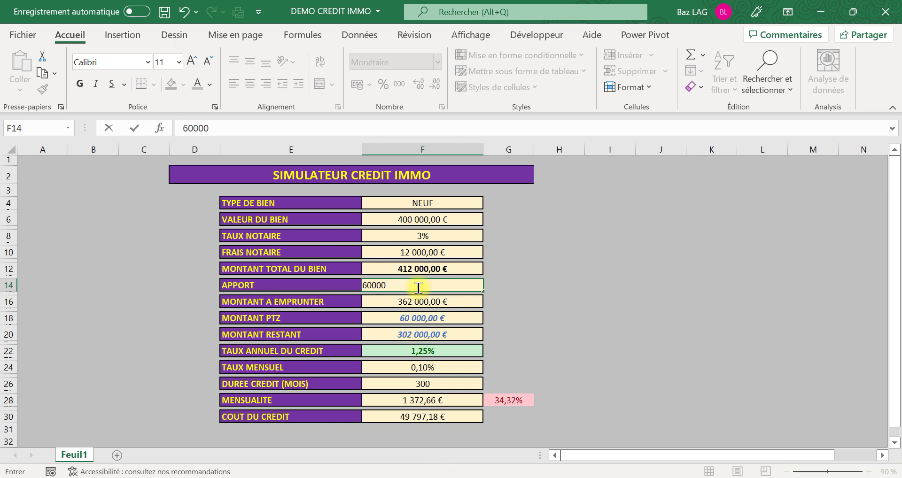
pyautogui.press('Return')
pyautogui.click(419, 288)
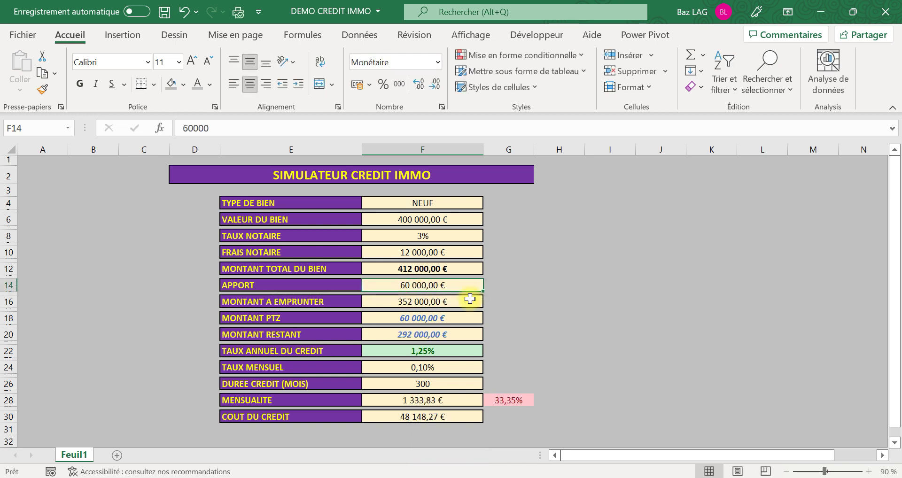
pyautogui.write('65000')
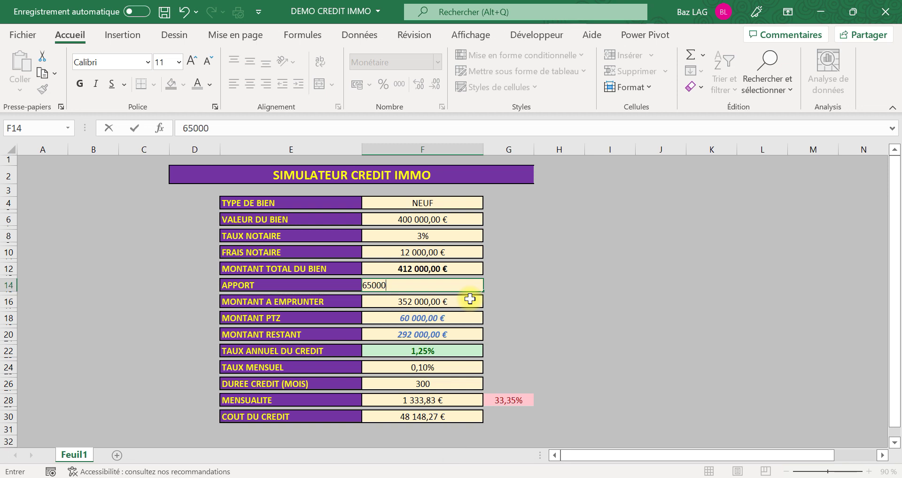
pyautogui.press('Return')
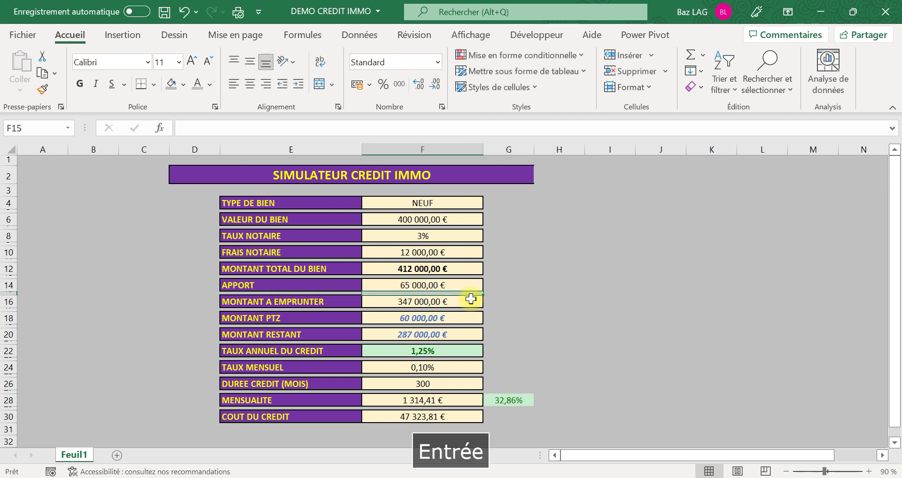
# Step: Set the APPORT in F14 to 63000
pyautogui.click(445, 286)
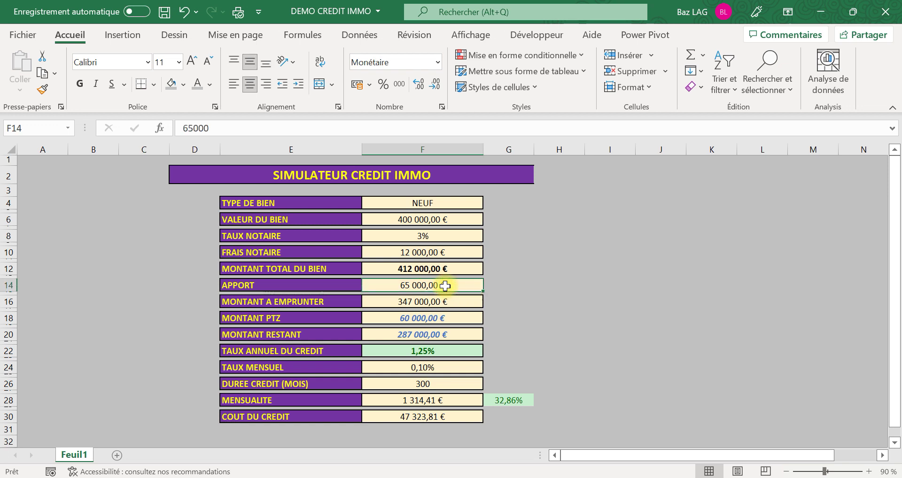
pyautogui.write('6')
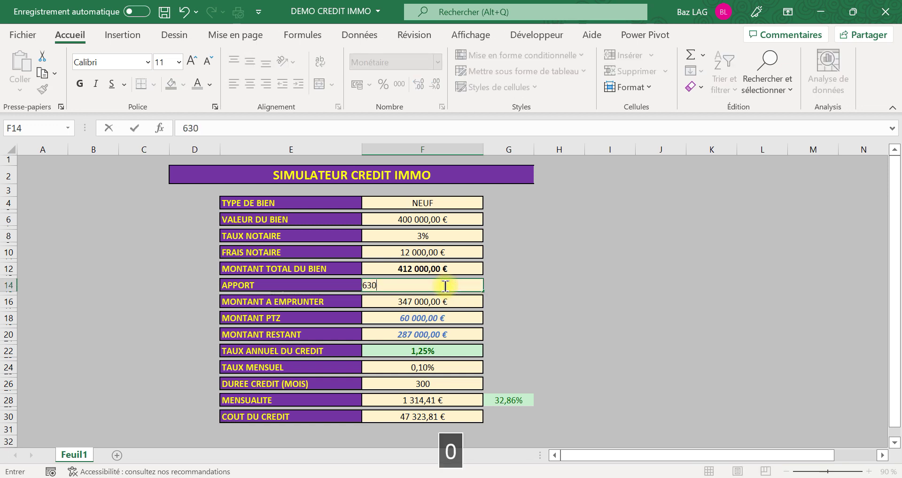
pyautogui.write('3 000')
pyautogui.press('Return')
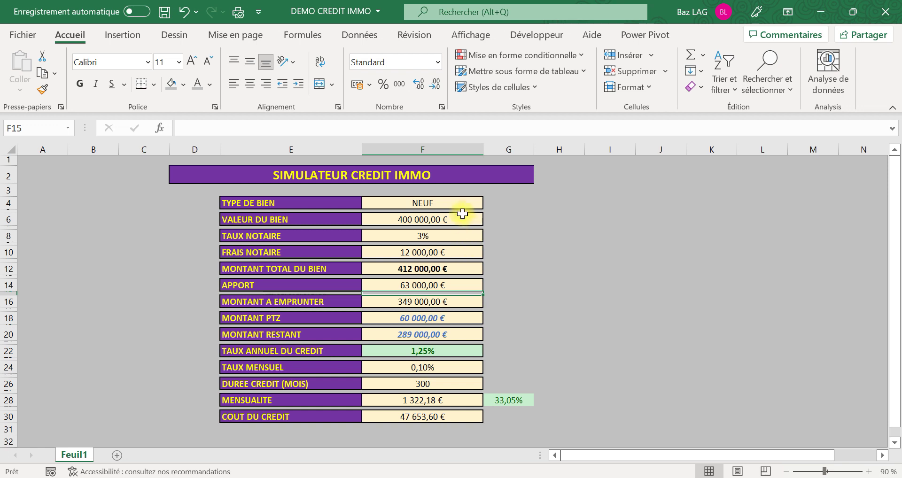
# Step: Examine the TYPE DE BIEN choices in F4, the notary rate and fee formulas in F8 and F10, and the APPORT in F14
pyautogui.click(451, 200)
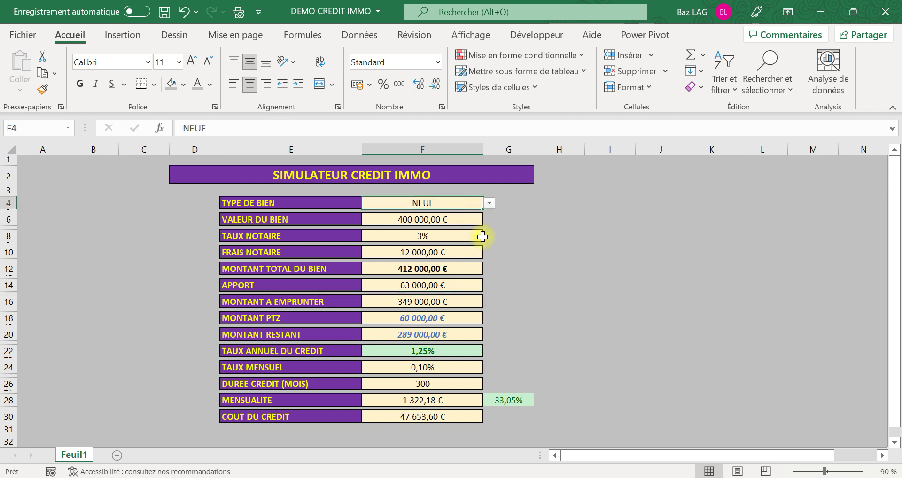
pyautogui.click(490, 205)
pyautogui.click(491, 205)
pyautogui.click(455, 223)
pyautogui.click(444, 236)
pyautogui.click(451, 202)
pyautogui.click(430, 236)
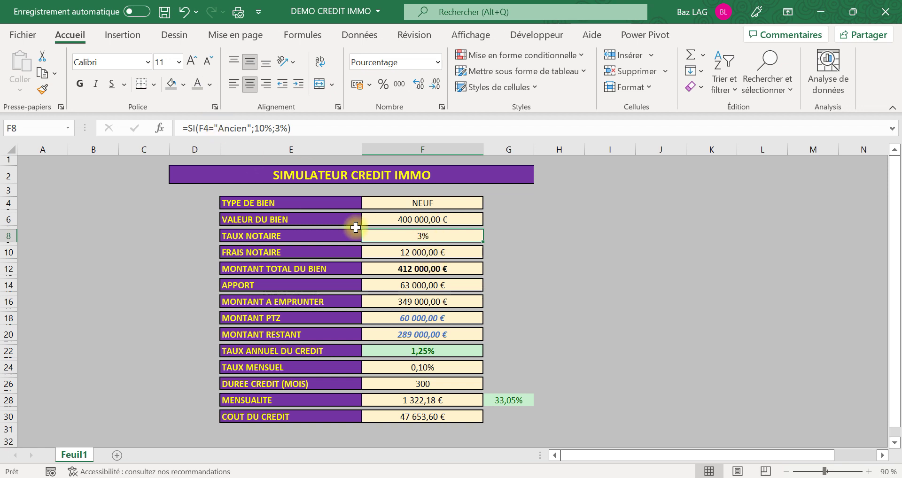
pyautogui.click(416, 254)
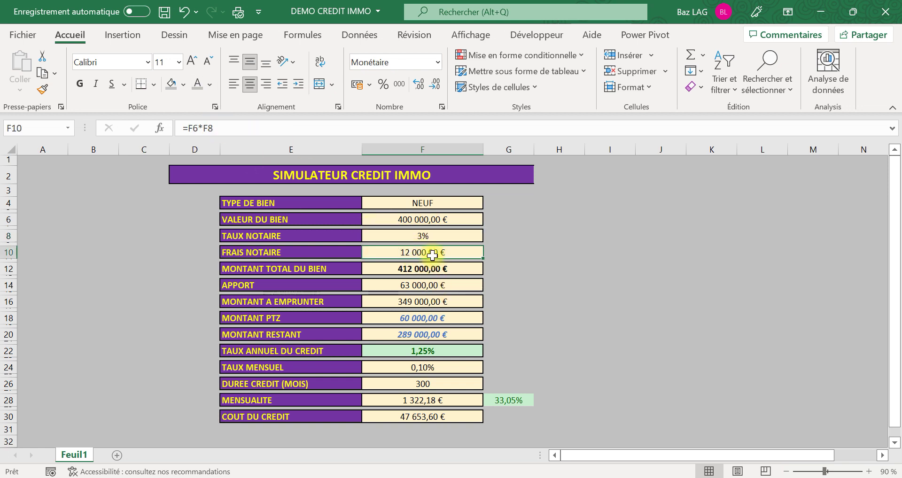
pyautogui.click(424, 220)
pyautogui.click(422, 253)
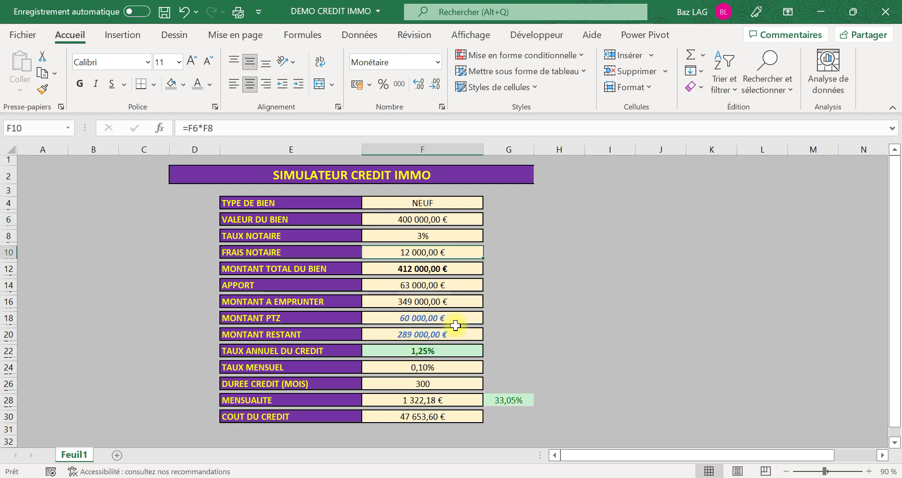
pyautogui.click(423, 288)
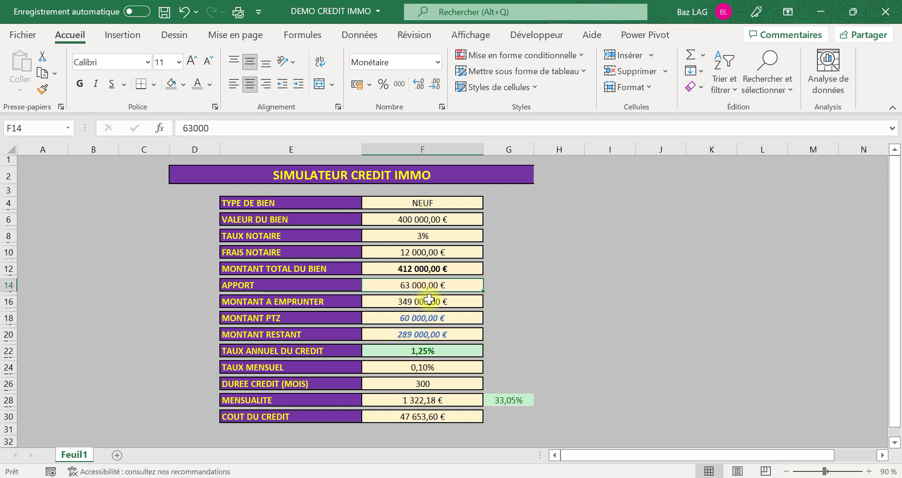
# Step: Change the debt ratio formula in G28 to =F28/5000
pyautogui.click(494, 400)
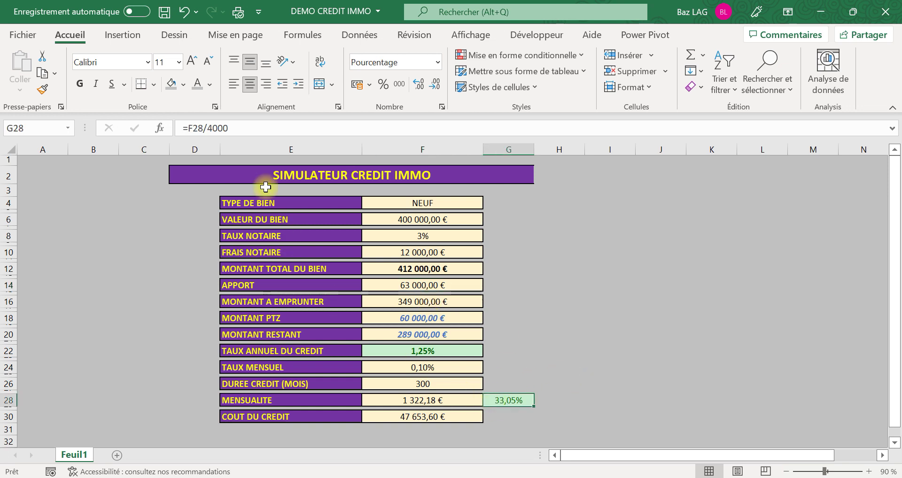
pyautogui.click(212, 129)
pyautogui.press('BackSpace')
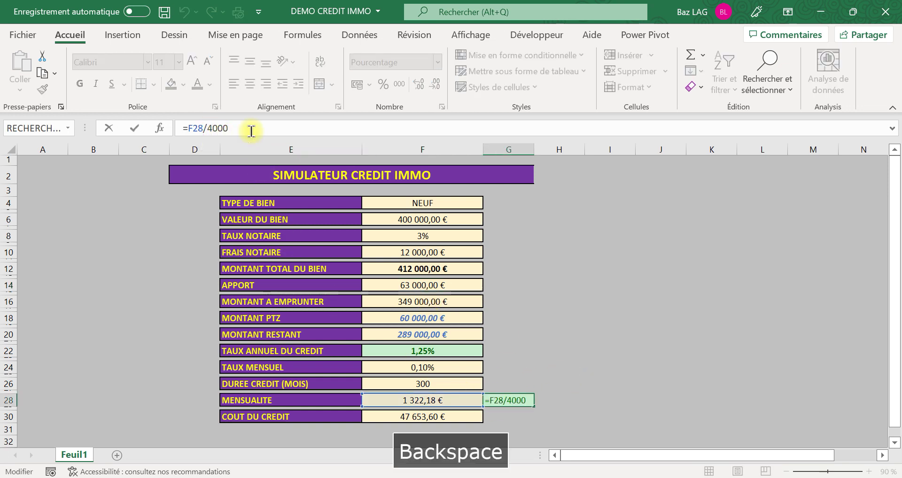
pyautogui.write('5')
pyautogui.press('Return')
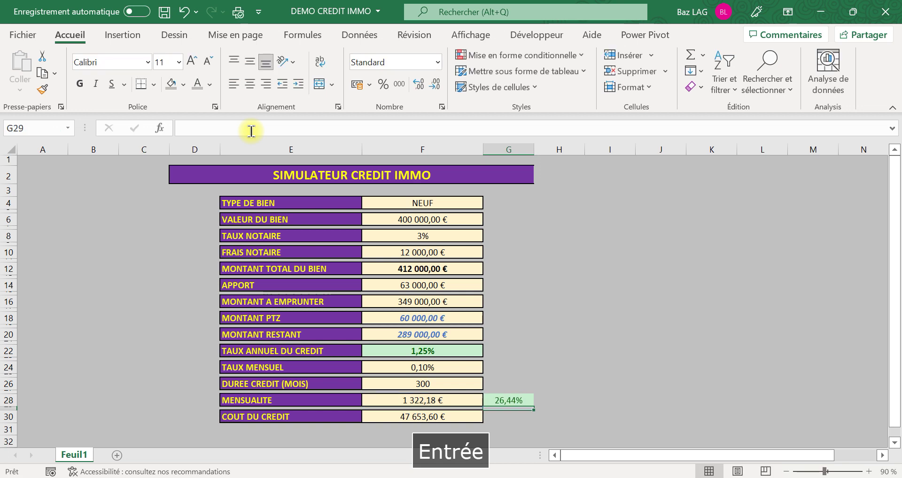
# Step: Set the VALEUR DU BIEN in F6 to 800000
pyautogui.click(409, 218)
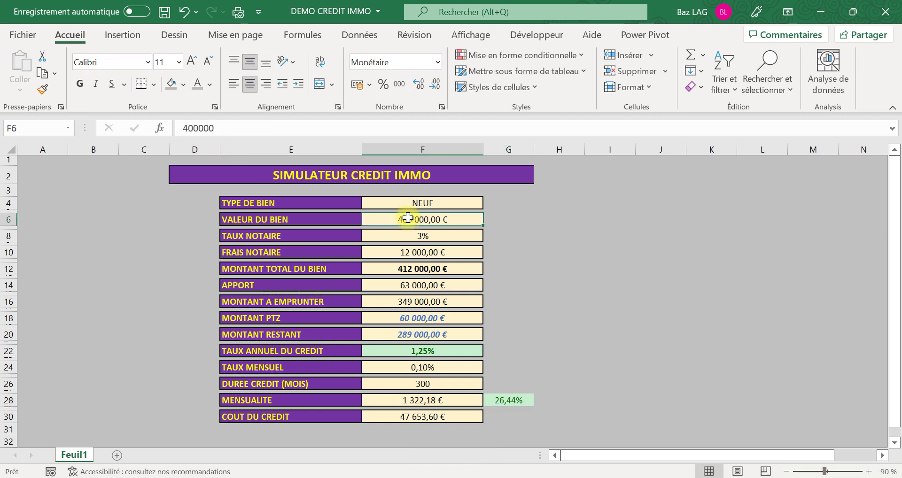
pyautogui.write('8')
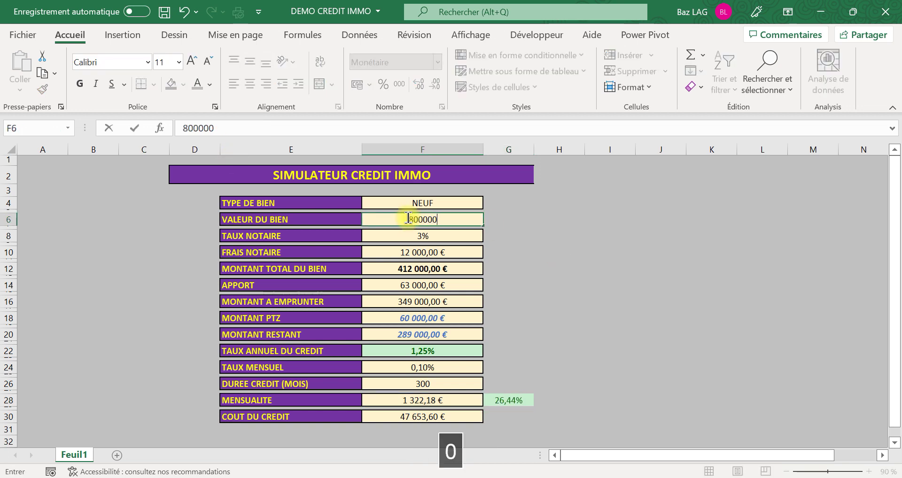
pyautogui.press('Return')
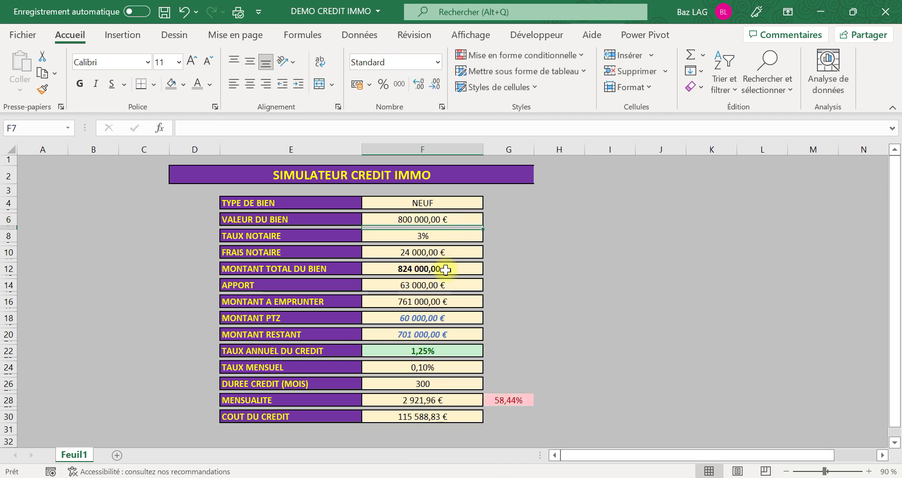
# Step: Set the TAUX ANNUEL DU CREDIT in F22 to 1,50% and check the debt ratio in G28
pyautogui.click(465, 351)
pyautogui.click(489, 352)
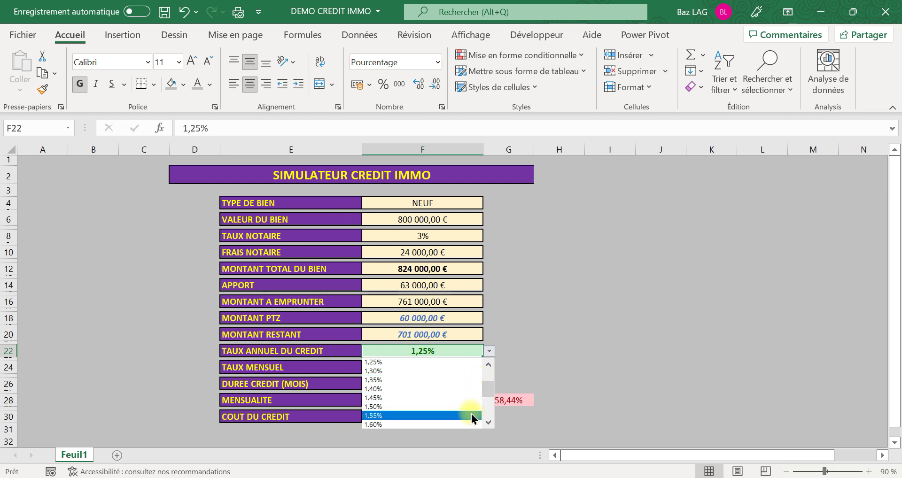
pyautogui.click(489, 422)
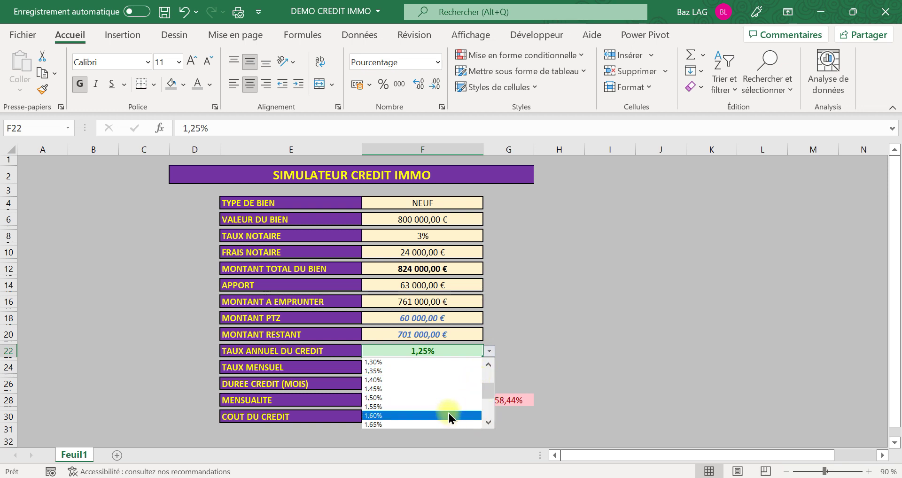
pyautogui.click(444, 399)
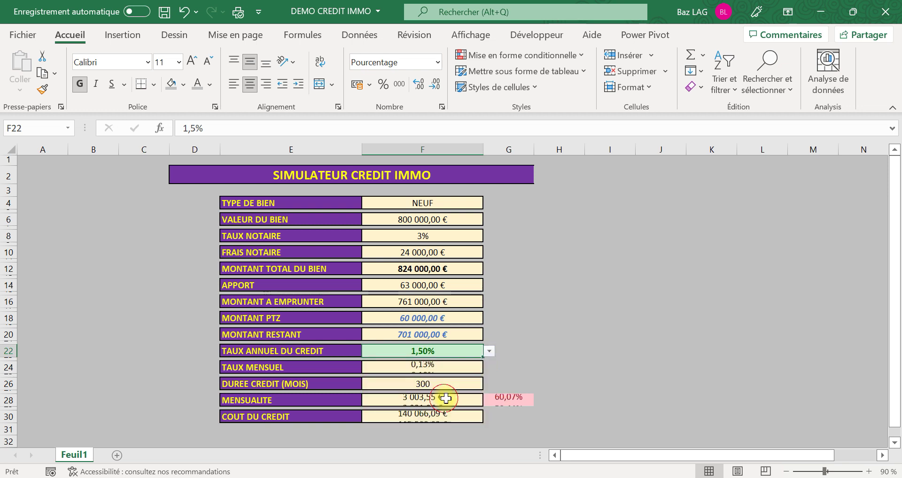
pyautogui.click(516, 402)
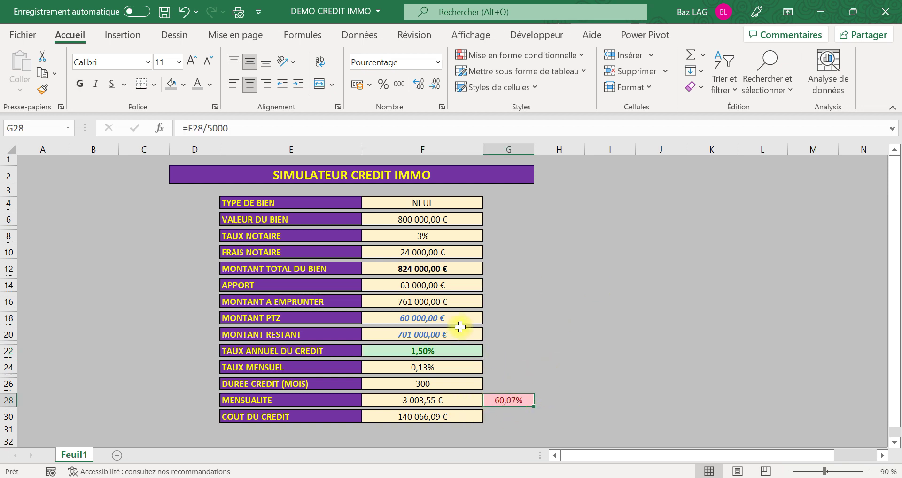
# Step: Test APPORT amounts of 150000 and 300000 in F14 for the more expensive property
pyautogui.click(423, 285)
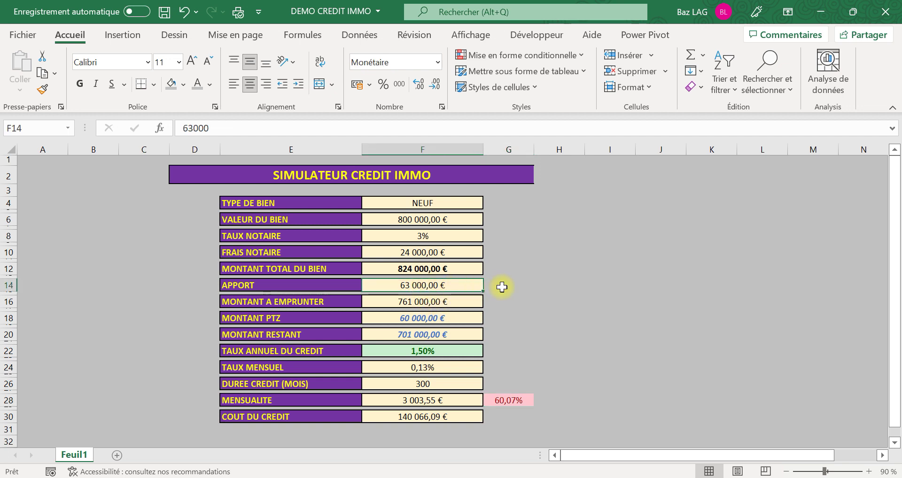
pyautogui.write('150000')
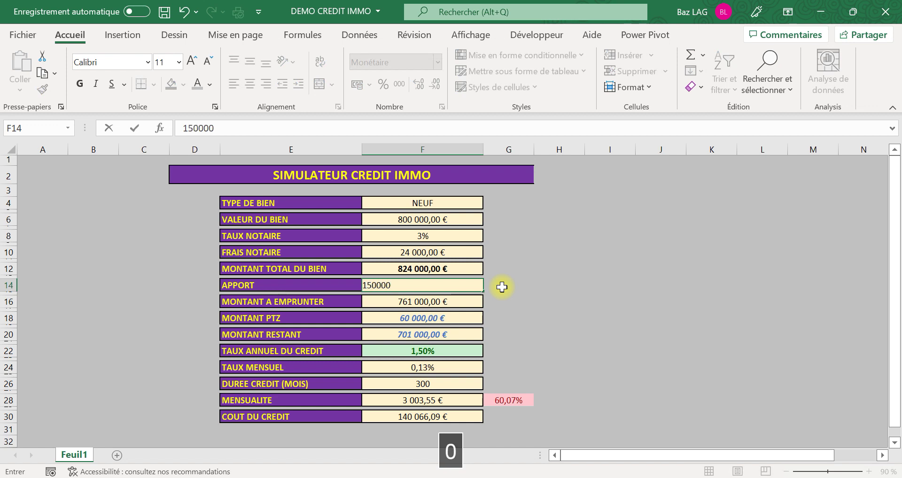
pyautogui.press('Return')
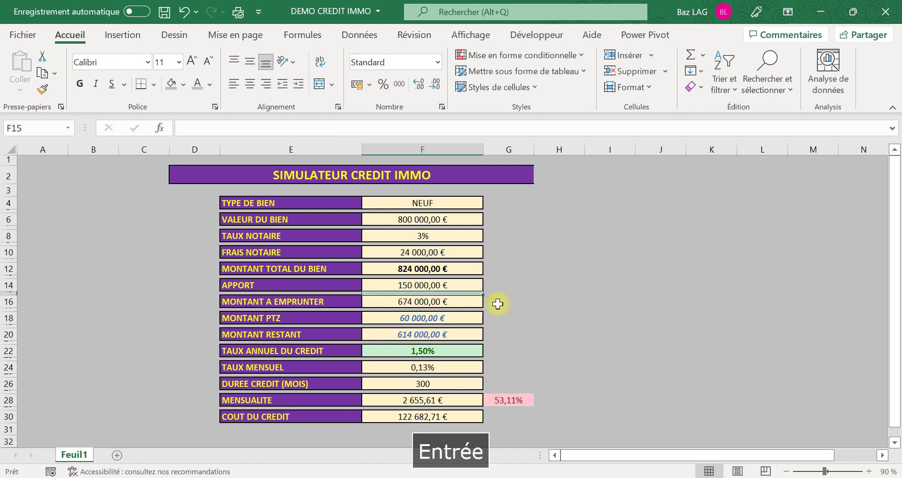
pyautogui.click(436, 285)
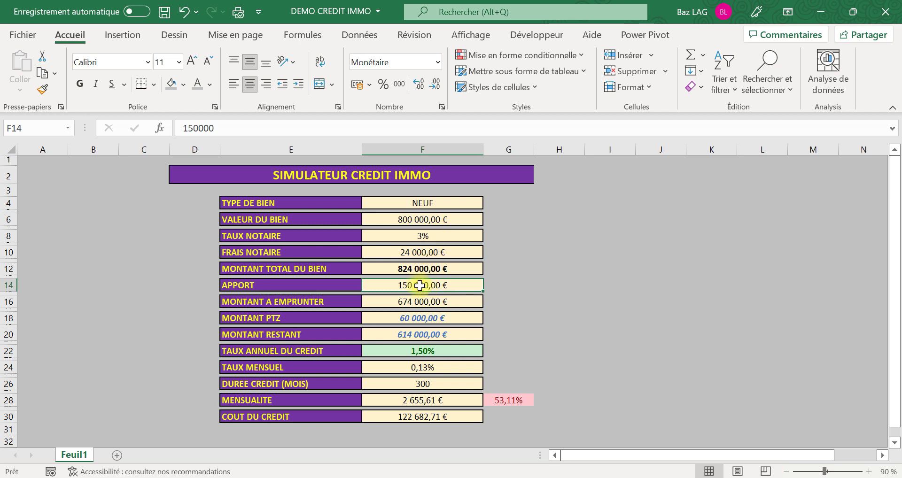
pyautogui.write('300000')
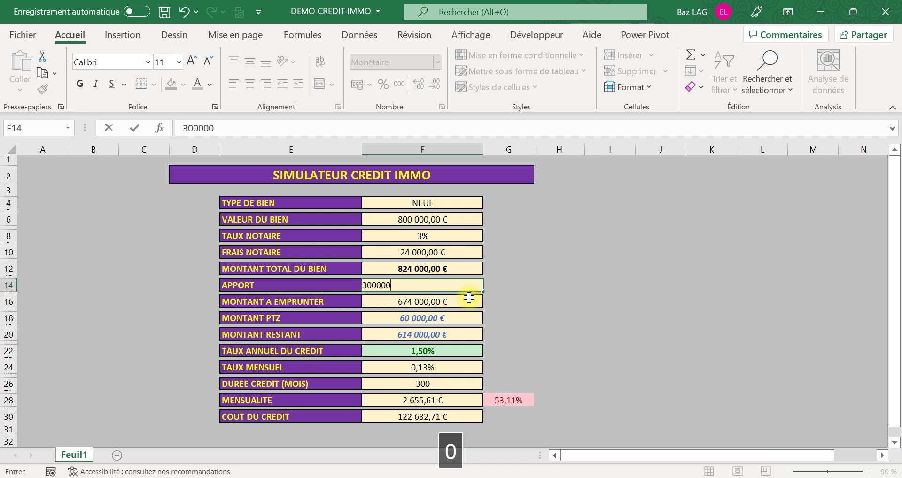
pyautogui.press('Return')
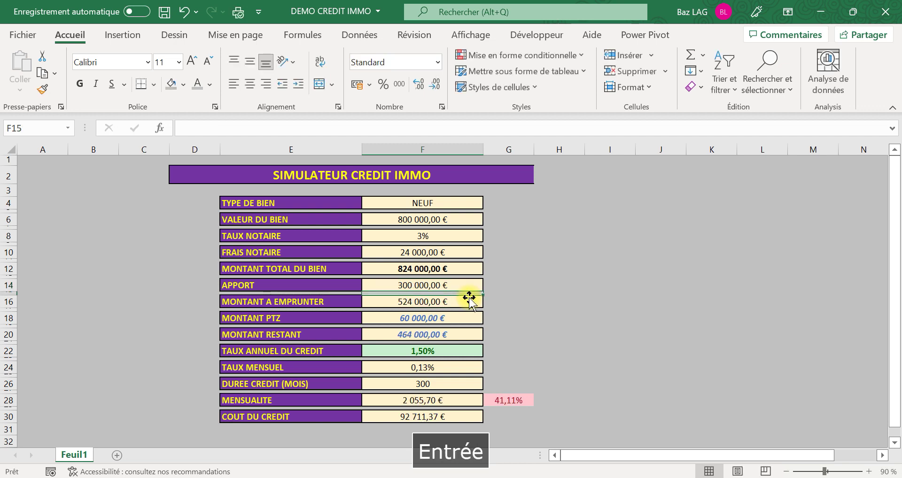
# Step: Set the APPORT in F14 to 400000 and check it against the property value in F6 and the debt ratio in G28
pyautogui.click(429, 290)
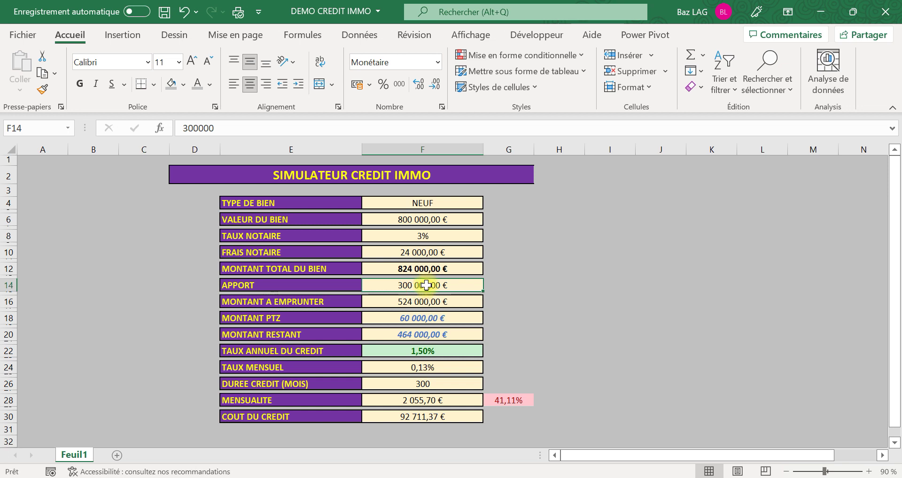
pyautogui.write('400000')
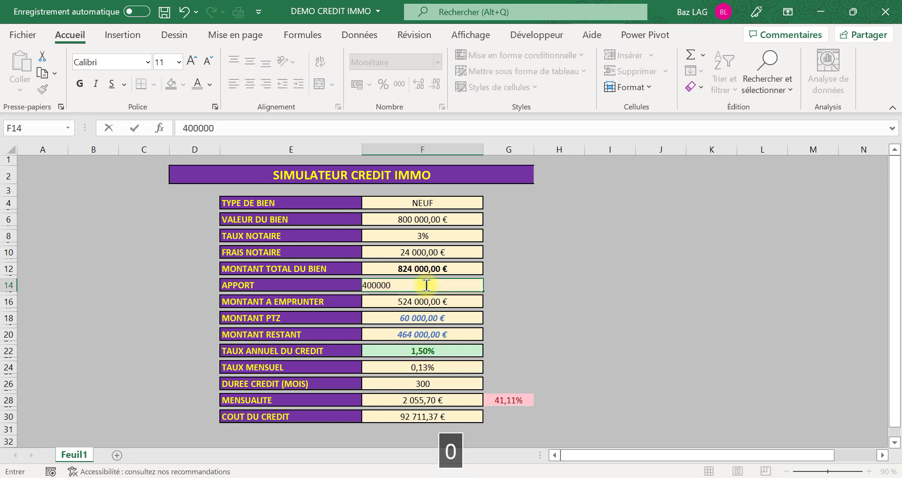
pyautogui.press('Return')
pyautogui.click(427, 285)
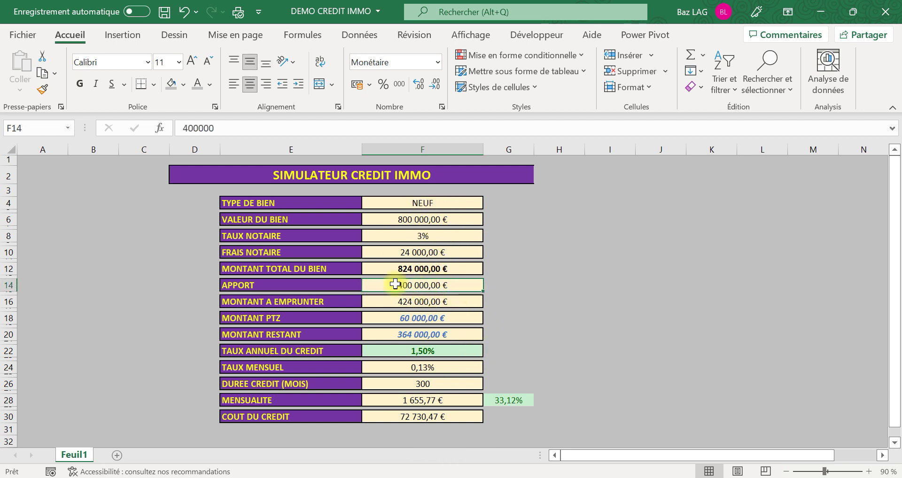
pyautogui.click(423, 222)
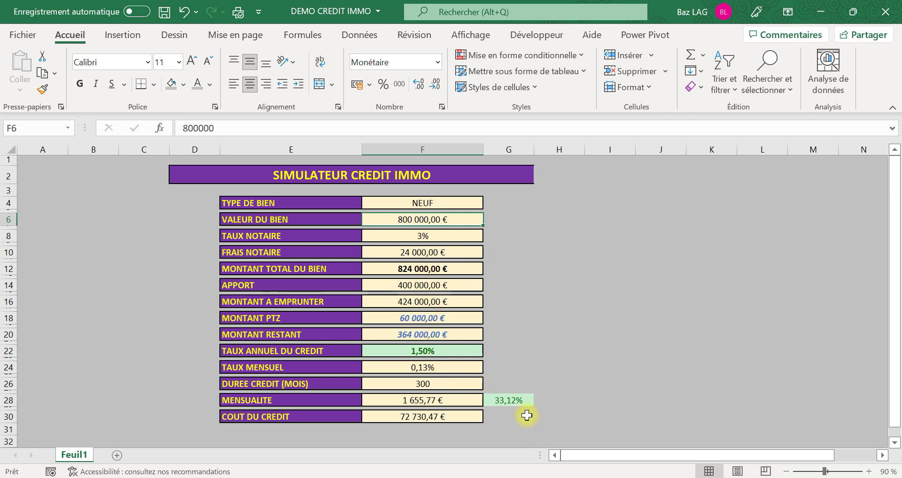
pyautogui.click(518, 399)
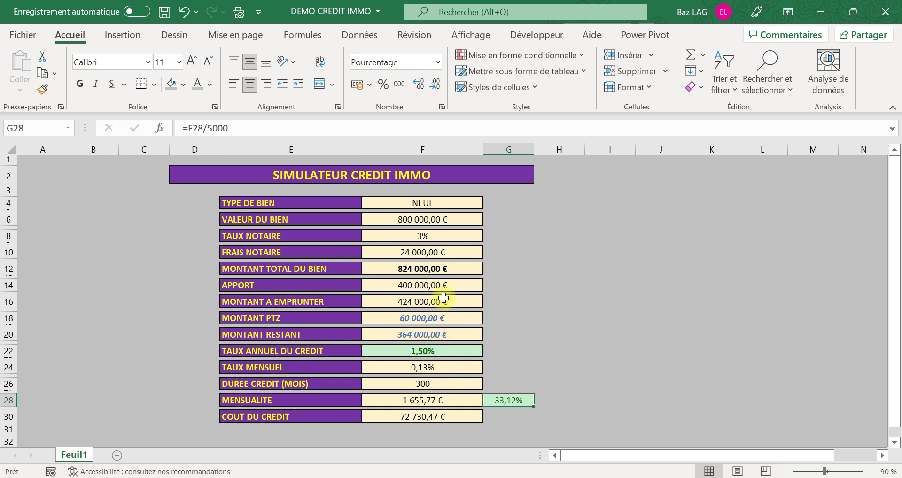
pyautogui.click(423, 284)
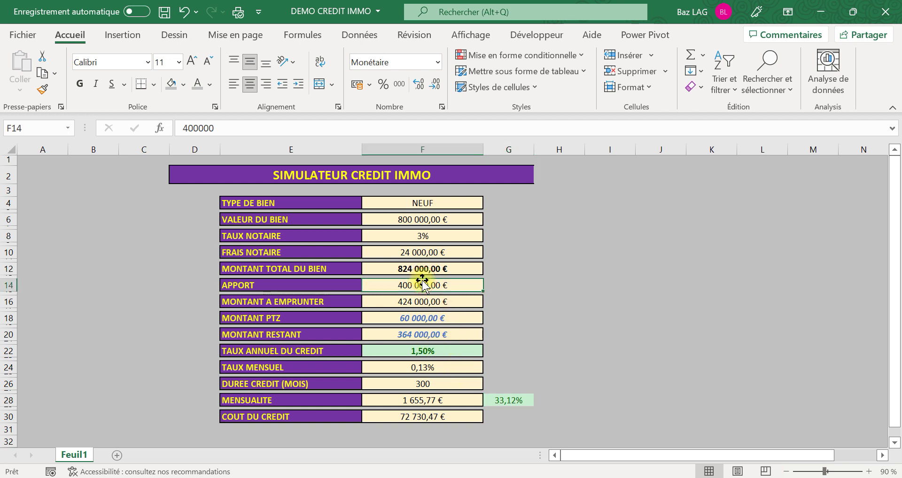
# Step: Review the debt ratio in G28 and inspect which cells the COUT DU CREDIT formula in F30 refers to, leaving the formula as it is
pyautogui.click(509, 400)
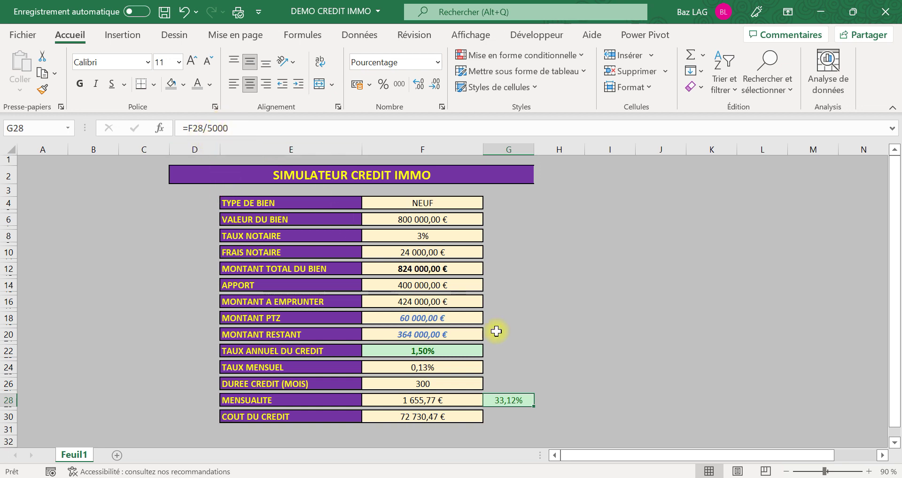
pyautogui.click(612, 385)
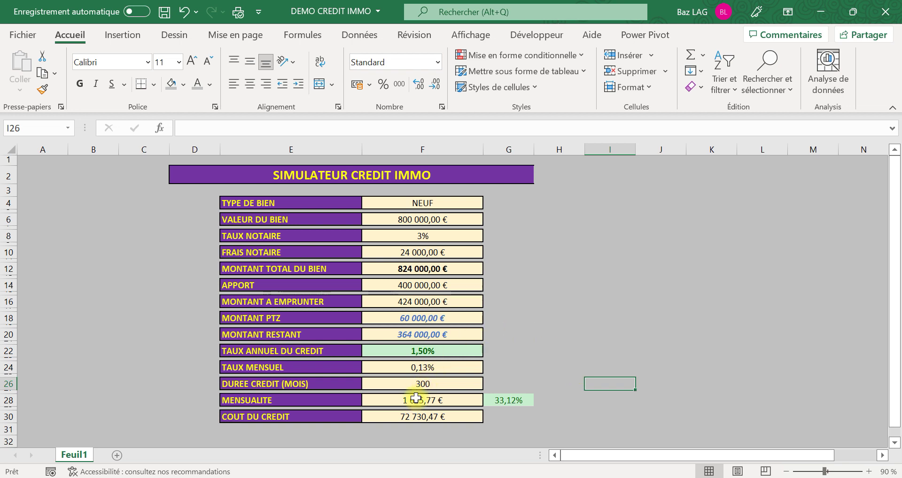
pyautogui.click(420, 417)
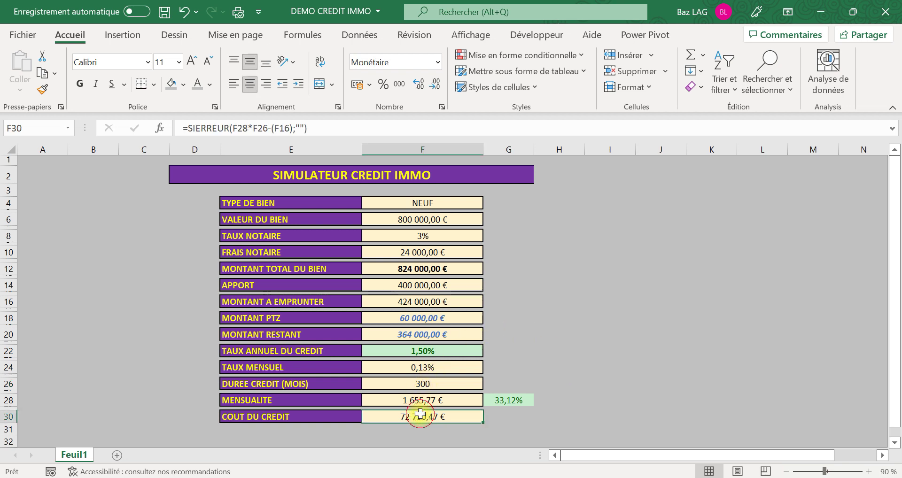
pyautogui.click(330, 135)
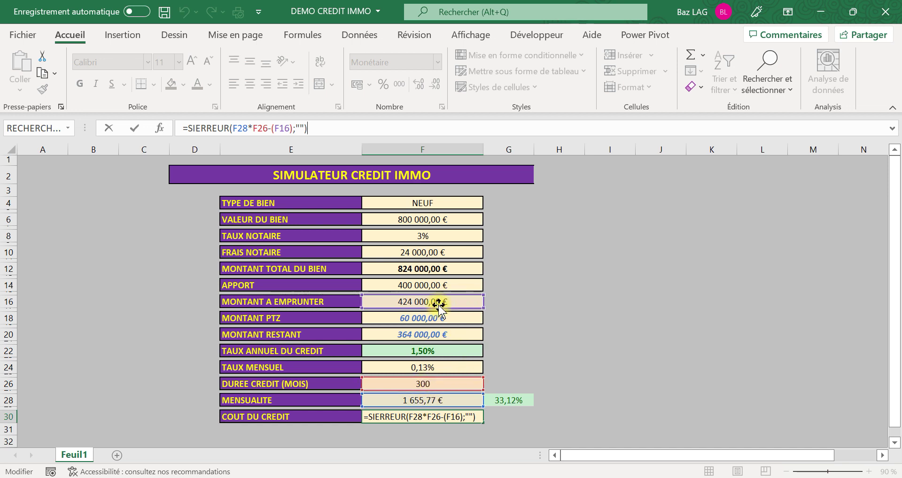
pyautogui.press('Return')
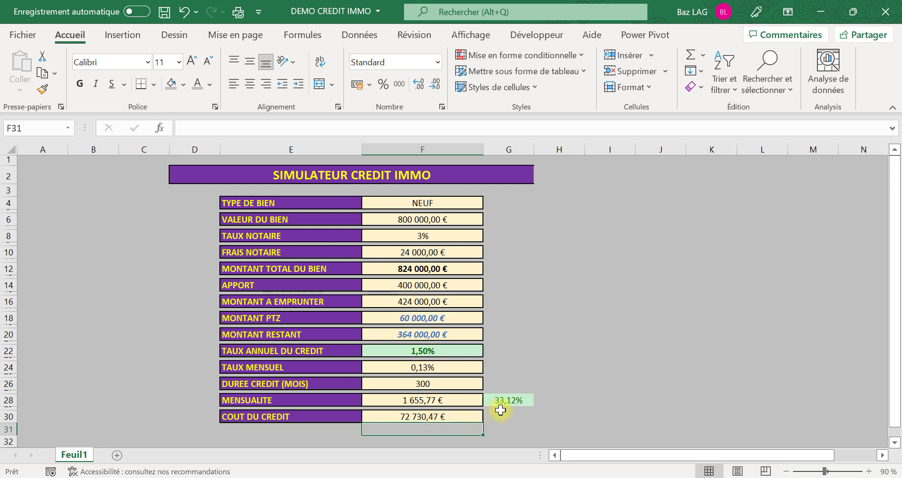
pyautogui.click(514, 400)
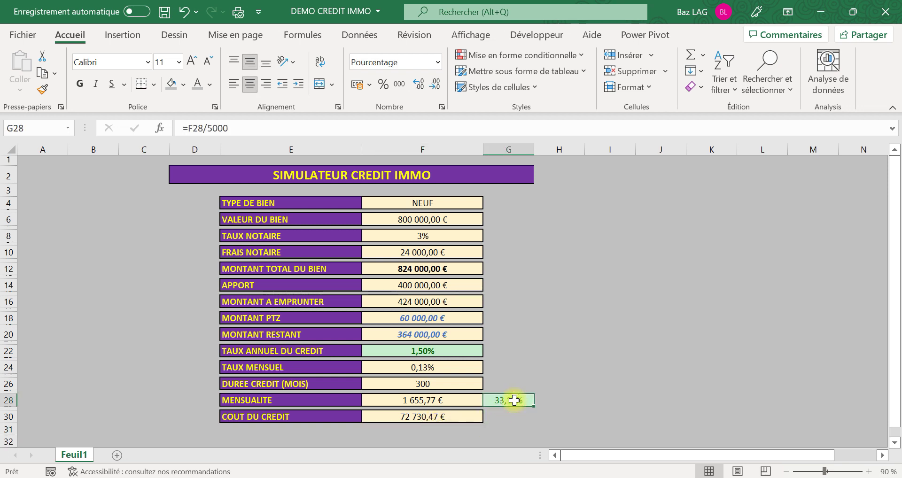